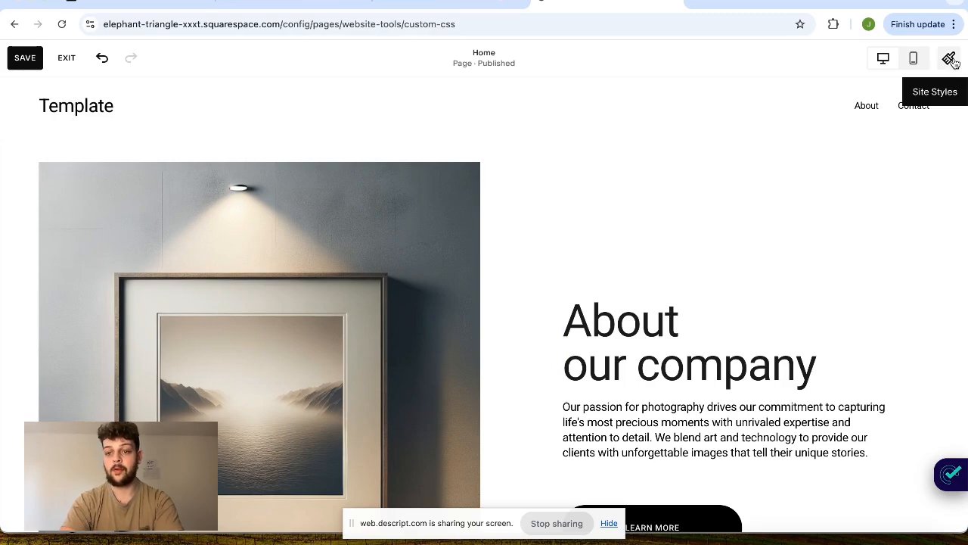
- Open the site styles and look through the available themes, from Professional down to Bold
{"action": "left_click", "coordinate": [951, 59]}
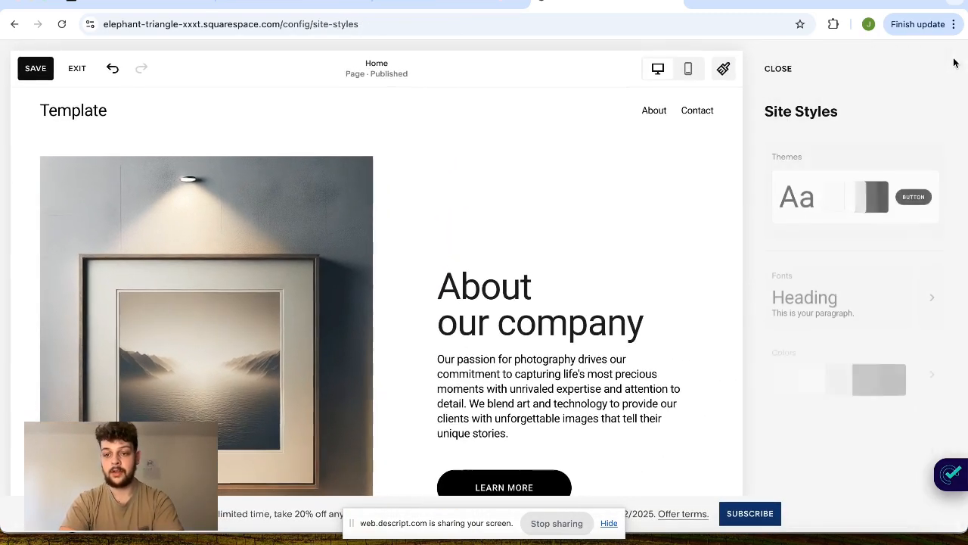
{"action": "scroll", "coordinate": [859, 125], "scroll_direction": "down", "scroll_amount": 1}
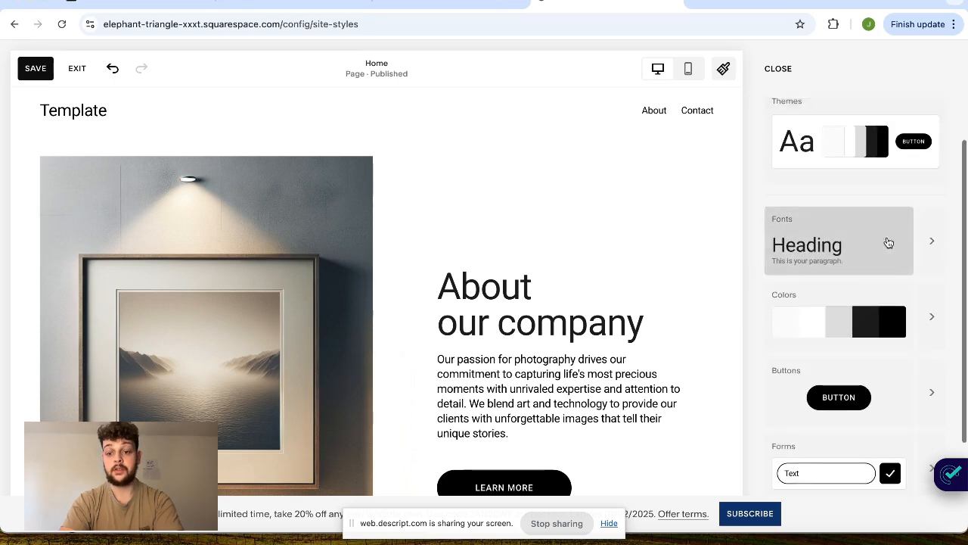
{"action": "left_click", "coordinate": [889, 150]}
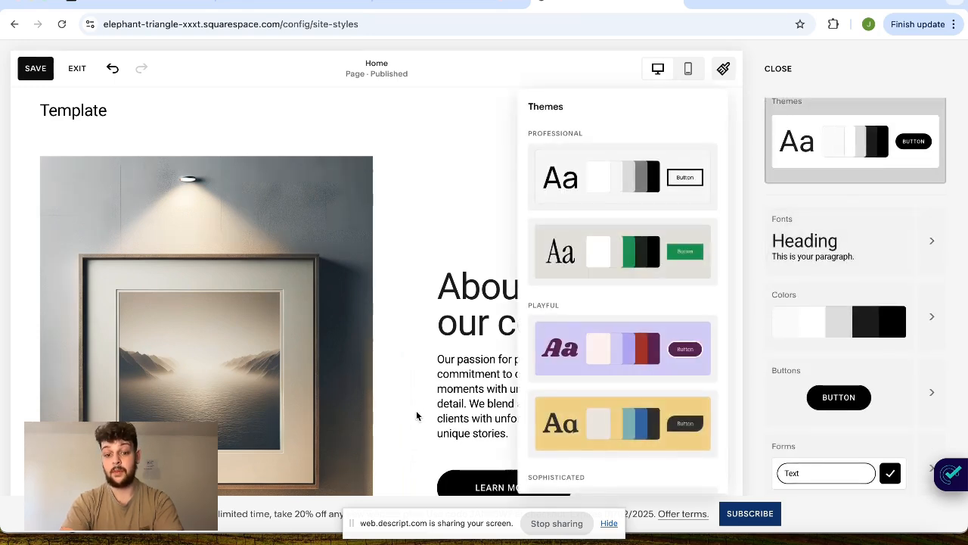
{"action": "scroll", "coordinate": [559, 368], "scroll_direction": "down", "scroll_amount": 5}
{"action": "scroll", "coordinate": [559, 368], "scroll_direction": "up", "scroll_amount": 6}
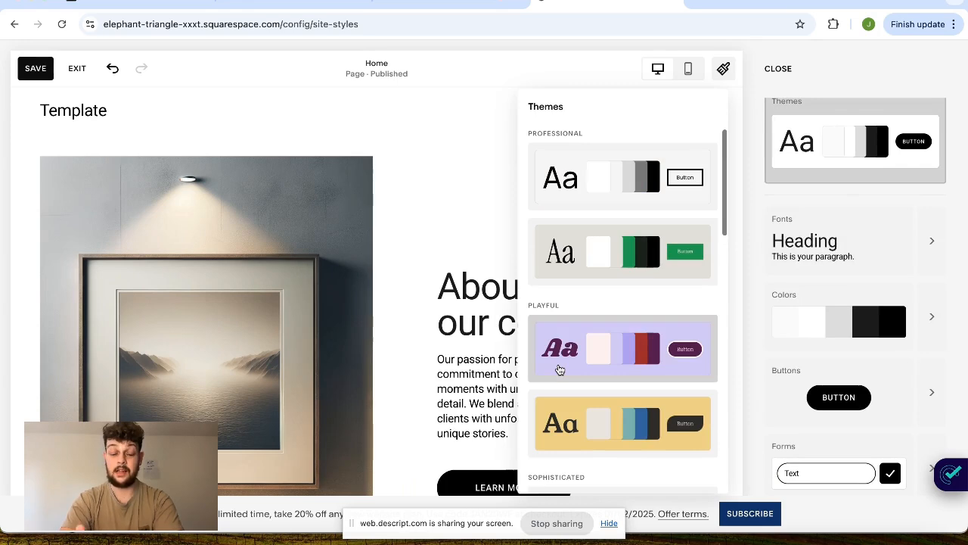
{"action": "scroll", "coordinate": [557, 366], "scroll_direction": "down", "scroll_amount": 1}
{"action": "scroll", "coordinate": [555, 365], "scroll_direction": "down", "scroll_amount": 2}
{"action": "scroll", "coordinate": [555, 365], "scroll_direction": "up", "scroll_amount": 3}
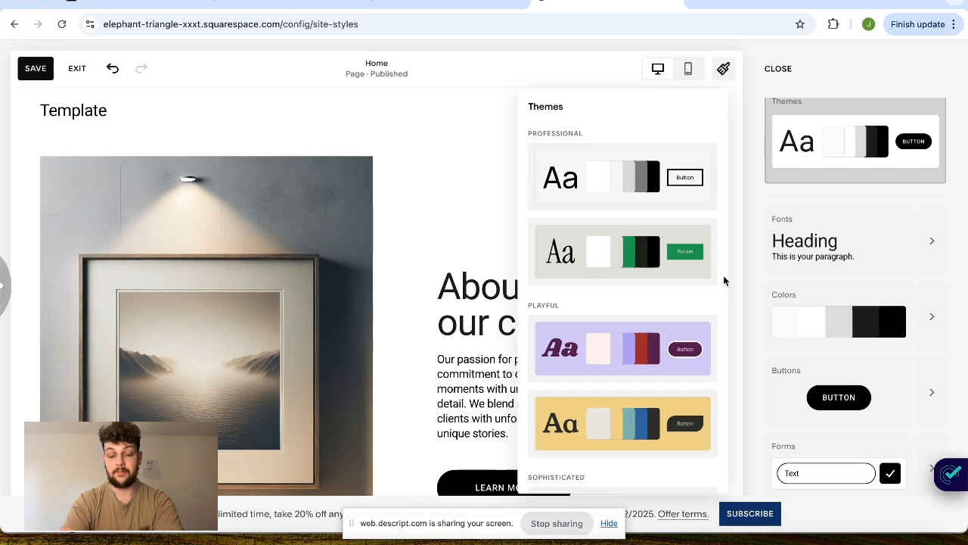
{"action": "scroll", "coordinate": [627, 342], "scroll_direction": "down", "scroll_amount": 5}
{"action": "scroll", "coordinate": [627, 342], "scroll_direction": "down", "scroll_amount": 1}
{"action": "scroll", "coordinate": [644, 244], "scroll_direction": "up", "scroll_amount": 1}
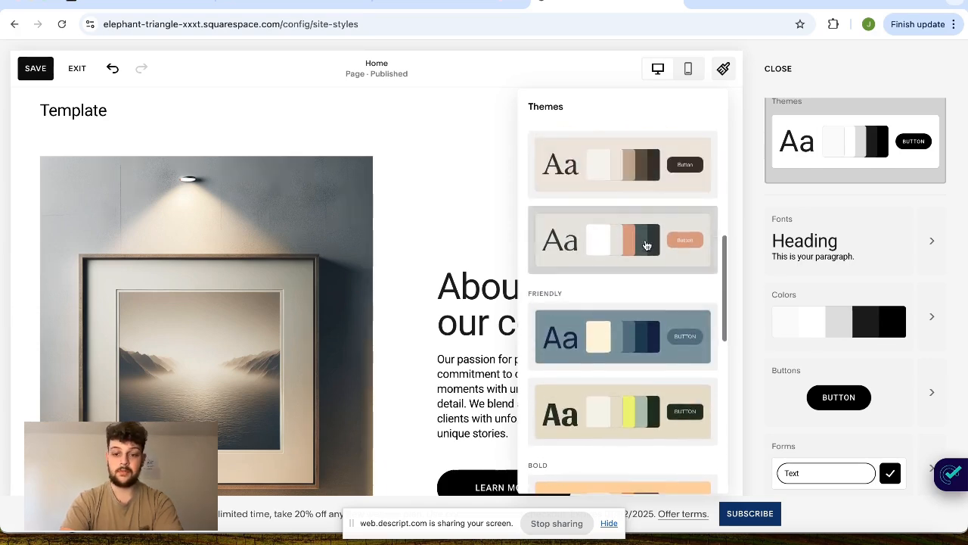
{"action": "scroll", "coordinate": [639, 261], "scroll_direction": "down", "scroll_amount": 5}
{"action": "scroll", "coordinate": [663, 251], "scroll_direction": "up", "scroll_amount": 5}
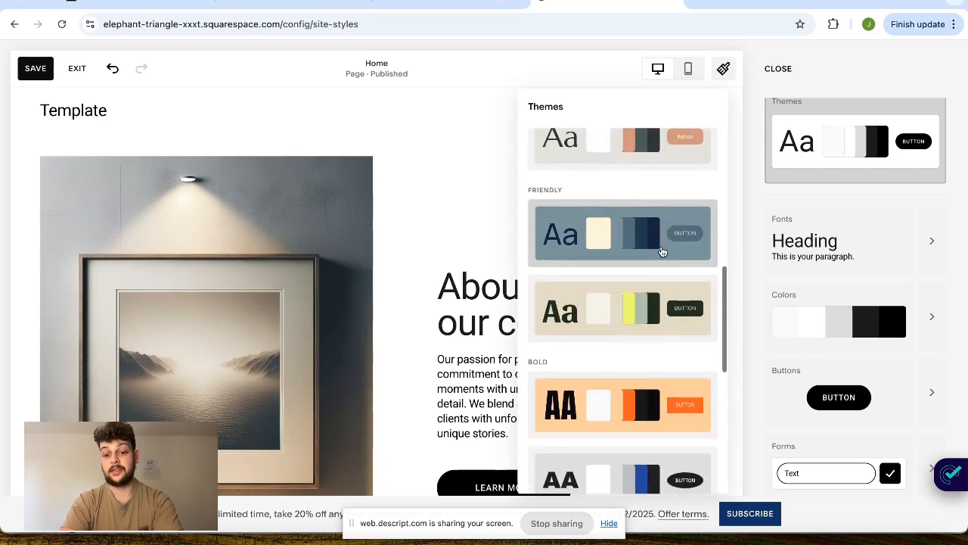
- Try the orange Bold theme, the green Professional theme and both Playful themes on the page
{"action": "left_click", "coordinate": [625, 423]}
{"action": "scroll", "coordinate": [625, 417], "scroll_direction": "up", "scroll_amount": 5}
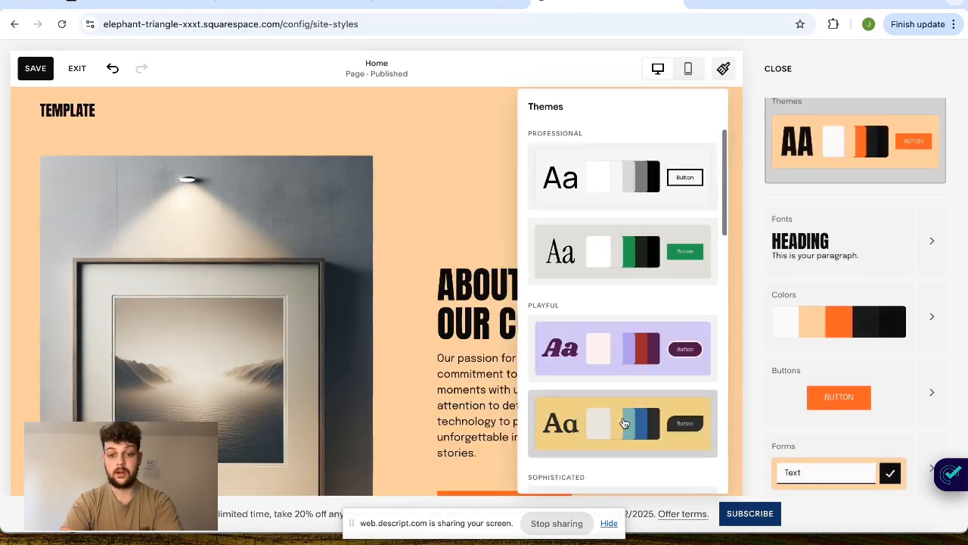
{"action": "left_click", "coordinate": [617, 269]}
{"action": "left_click", "coordinate": [590, 372]}
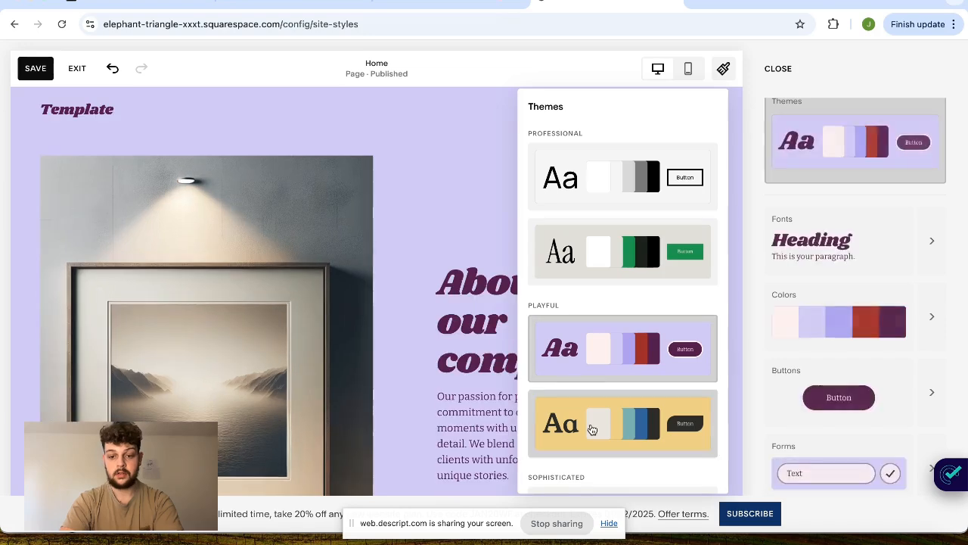
{"action": "left_click", "coordinate": [591, 429]}
- Browse the remaining themes and apply the grayscale Professional theme with the outlined button
{"action": "scroll", "coordinate": [593, 430], "scroll_direction": "down", "scroll_amount": 5}
{"action": "scroll", "coordinate": [590, 427], "scroll_direction": "down", "scroll_amount": 6}
{"action": "scroll", "coordinate": [590, 430], "scroll_direction": "up", "scroll_amount": 10}
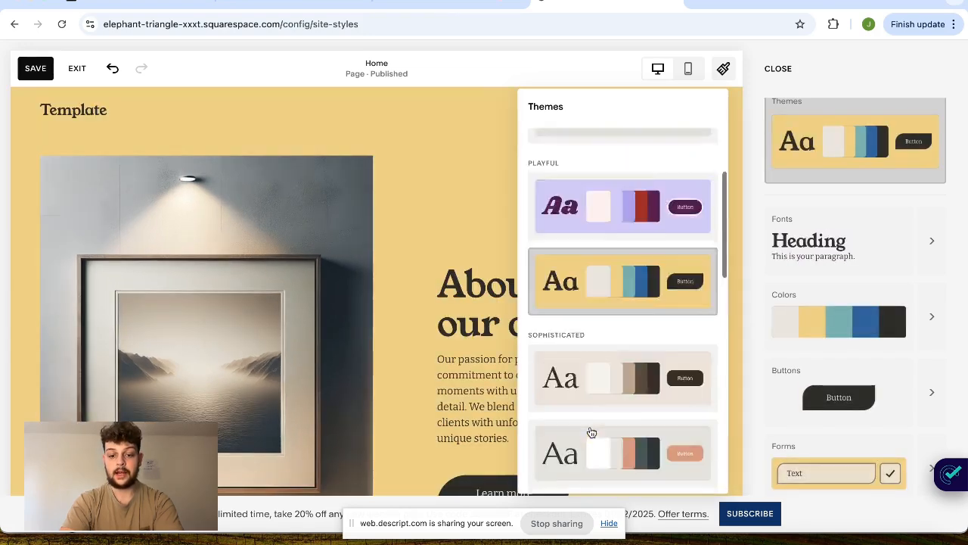
{"action": "scroll", "coordinate": [590, 429], "scroll_direction": "down", "scroll_amount": 4}
{"action": "scroll", "coordinate": [606, 389], "scroll_direction": "down", "scroll_amount": 6}
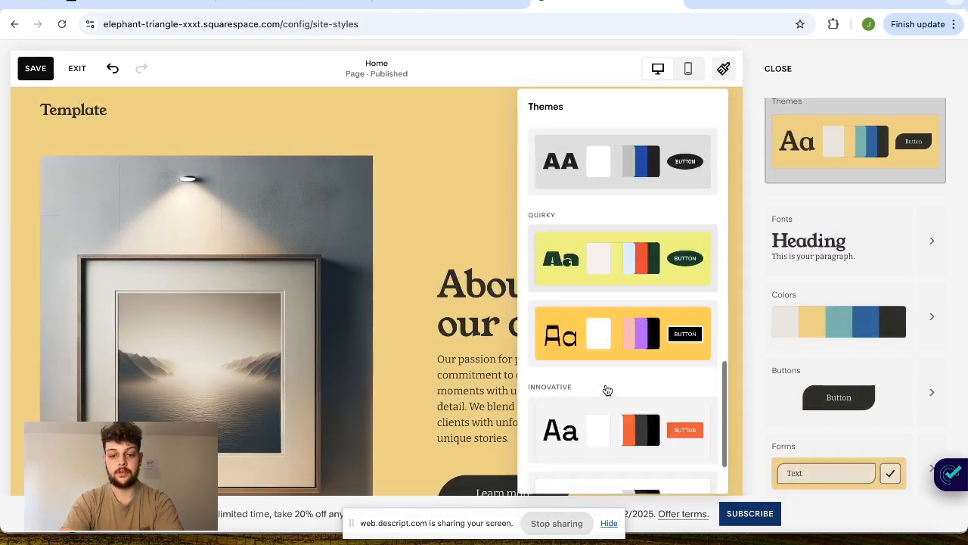
{"action": "scroll", "coordinate": [606, 389], "scroll_direction": "up", "scroll_amount": 12}
{"action": "left_click", "coordinate": [655, 159]}
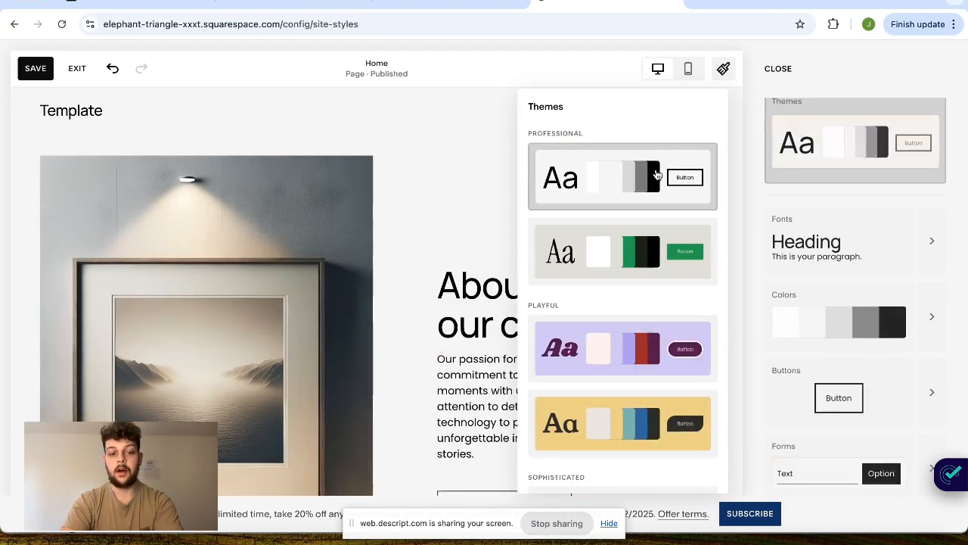
{"action": "left_click", "coordinate": [878, 89]}
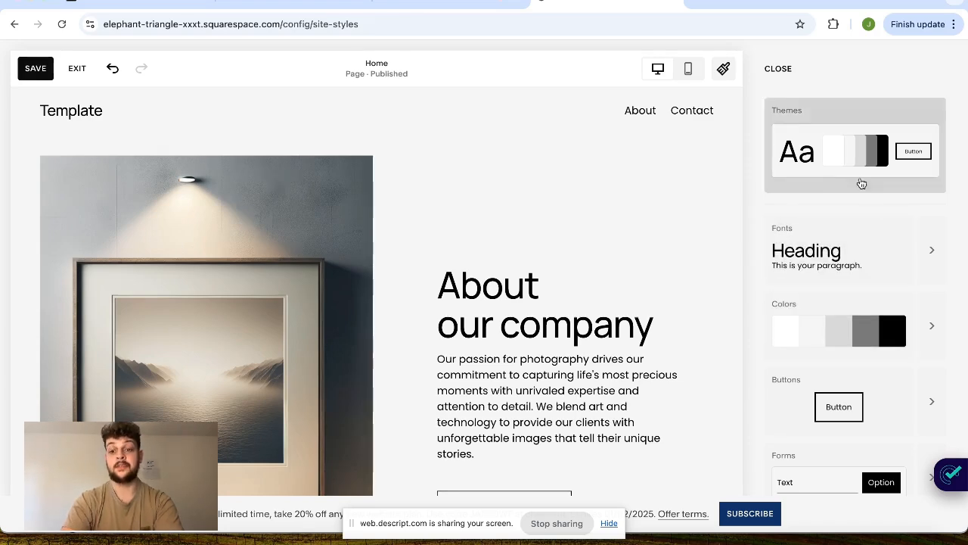
- Compare several recommended font packs and apply the one with condensed Oswald headings and Arimo paragraphs
{"action": "left_click", "coordinate": [851, 260]}
{"action": "left_click", "coordinate": [572, 378]}
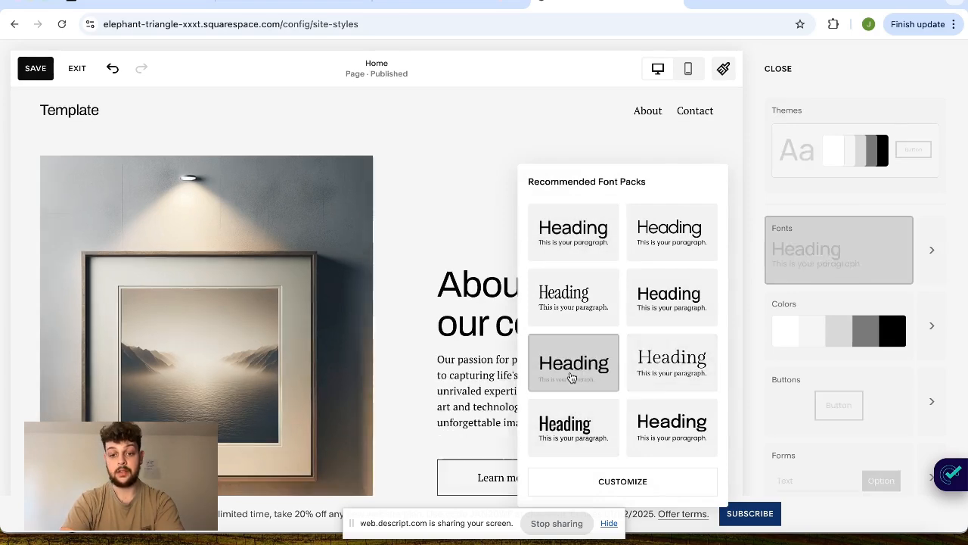
{"action": "left_click", "coordinate": [680, 299]}
{"action": "left_click", "coordinate": [673, 231]}
{"action": "left_click", "coordinate": [601, 313]}
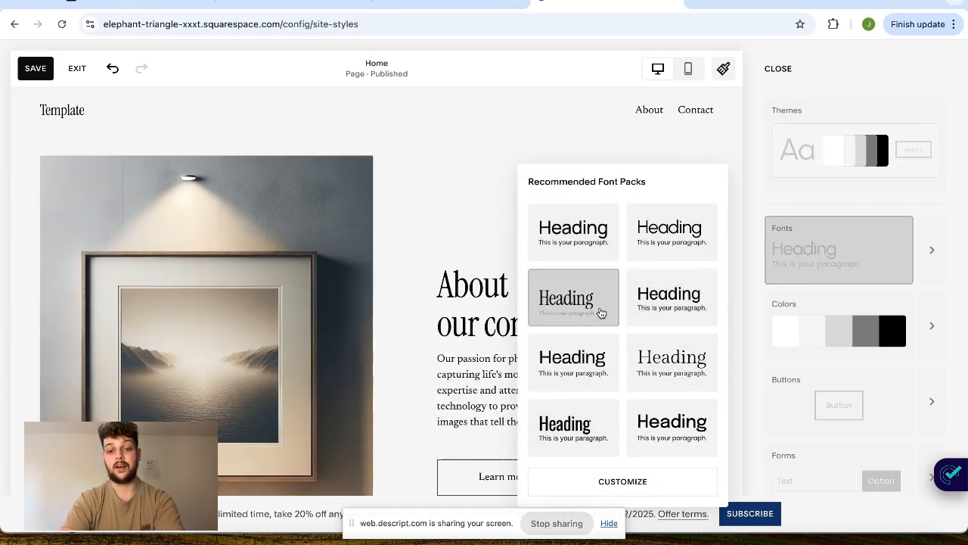
{"action": "left_click", "coordinate": [672, 317]}
{"action": "left_click", "coordinate": [573, 436]}
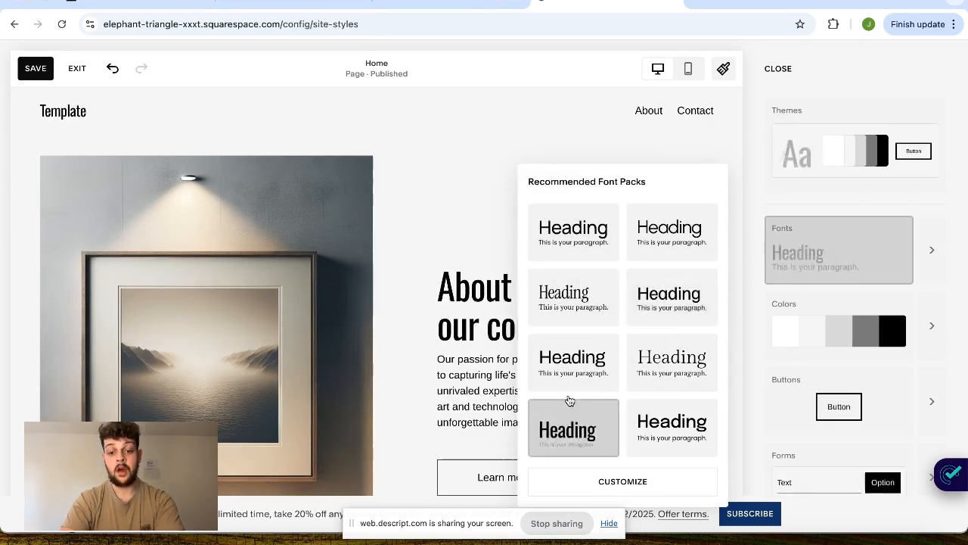
{"action": "left_click", "coordinate": [575, 378]}
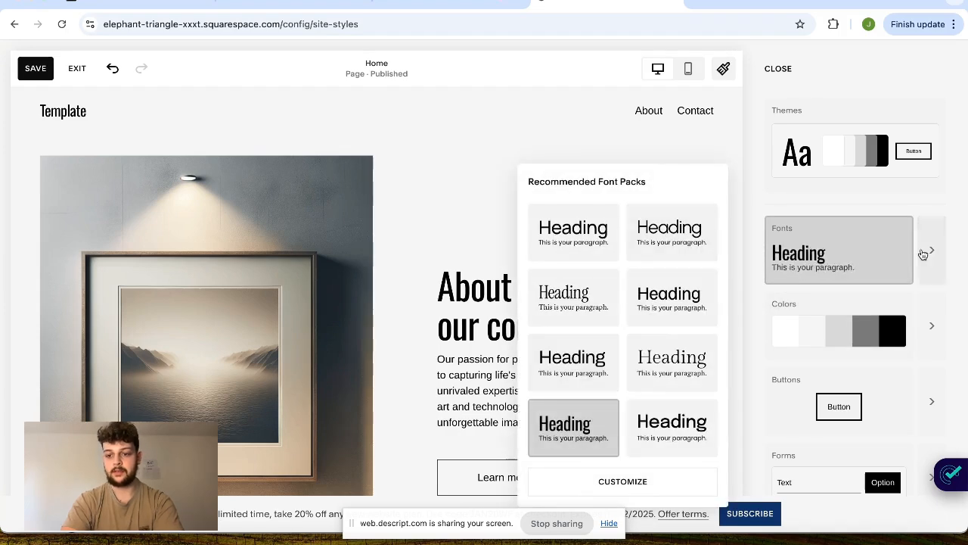
- Open the detailed font settings, try a larger base size and set it back to 16 px
{"action": "left_click", "coordinate": [923, 254]}
{"action": "scroll", "coordinate": [793, 239], "scroll_direction": "up", "scroll_amount": 1}
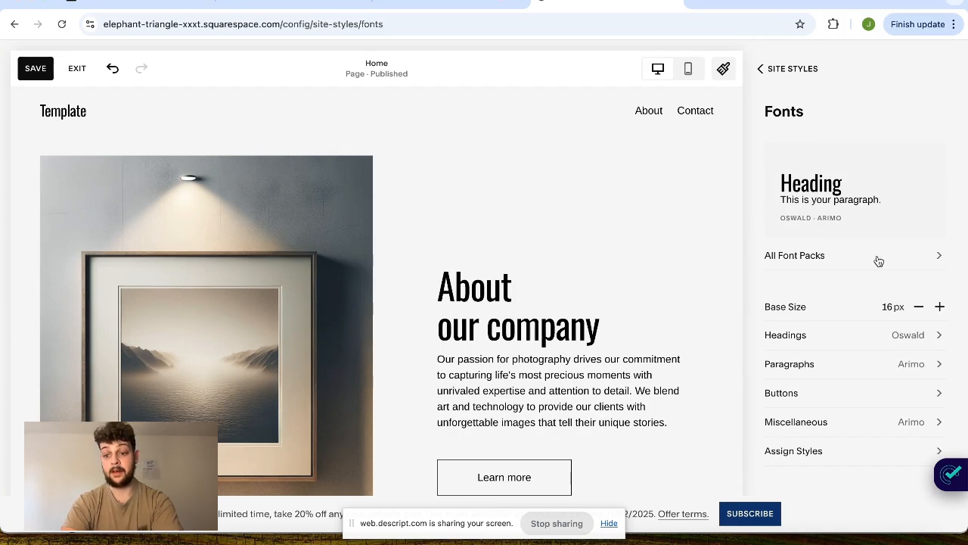
{"action": "left_click", "coordinate": [940, 311]}
{"action": "left_click", "coordinate": [940, 311]}
{"action": "left_click", "coordinate": [939, 311]}
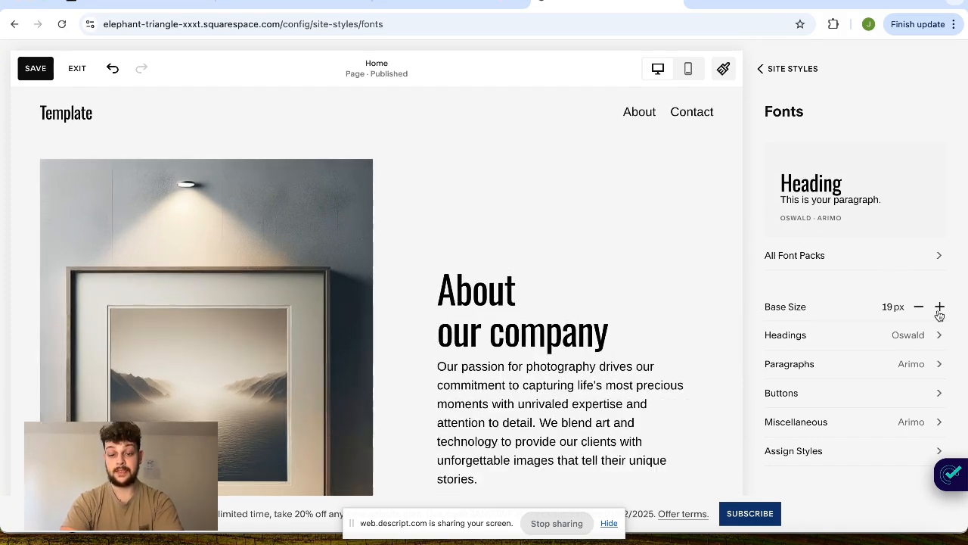
{"action": "left_click", "coordinate": [940, 311]}
{"action": "left_click", "coordinate": [918, 311]}
{"action": "left_click", "coordinate": [919, 311]}
{"action": "left_click", "coordinate": [918, 311]}
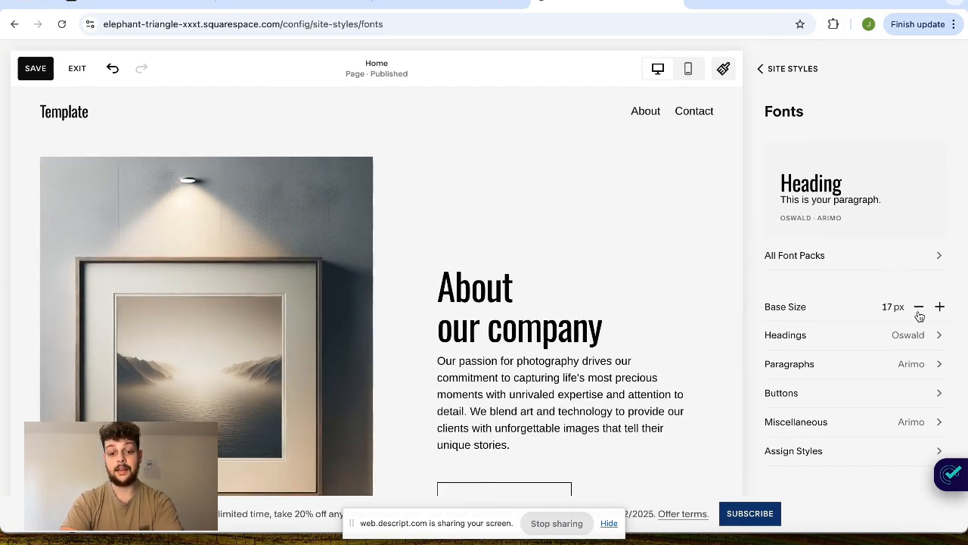
{"action": "left_click", "coordinate": [918, 311]}
{"action": "left_click", "coordinate": [941, 309]}
{"action": "left_click", "coordinate": [917, 310]}
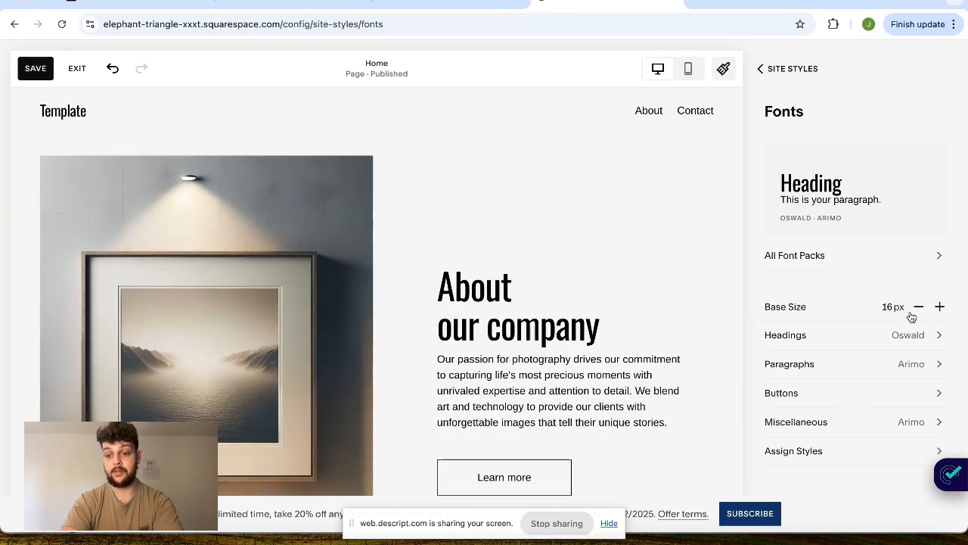
- Set the Heading 1 size to 3.6rem in the heading font settings
{"action": "scroll", "coordinate": [836, 339], "scroll_direction": "down", "scroll_amount": 1}
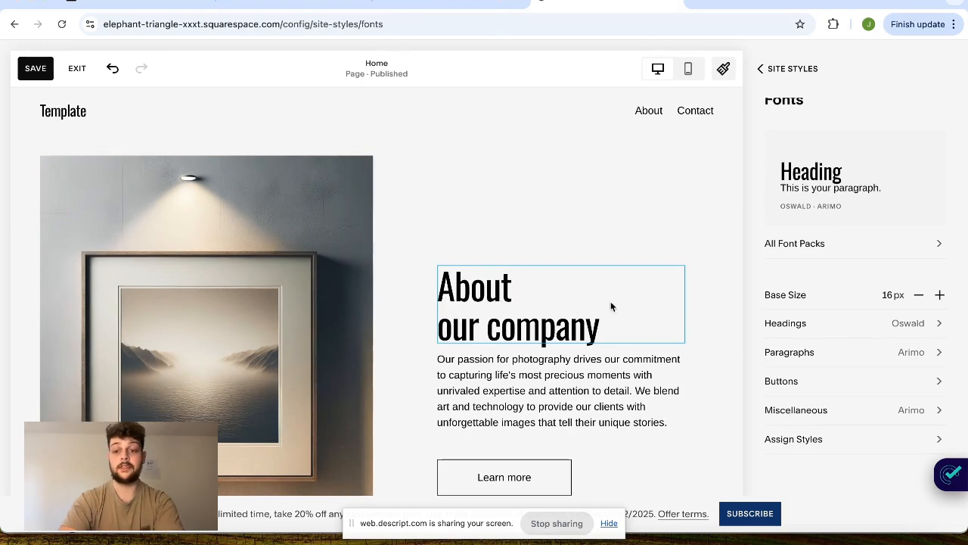
{"action": "left_click", "coordinate": [934, 334]}
{"action": "scroll", "coordinate": [842, 341], "scroll_direction": "down", "scroll_amount": 3}
{"action": "scroll", "coordinate": [841, 341], "scroll_direction": "down", "scroll_amount": 1}
{"action": "left_click_drag", "start_coordinate": [837, 348], "coordinate": [830, 374]}
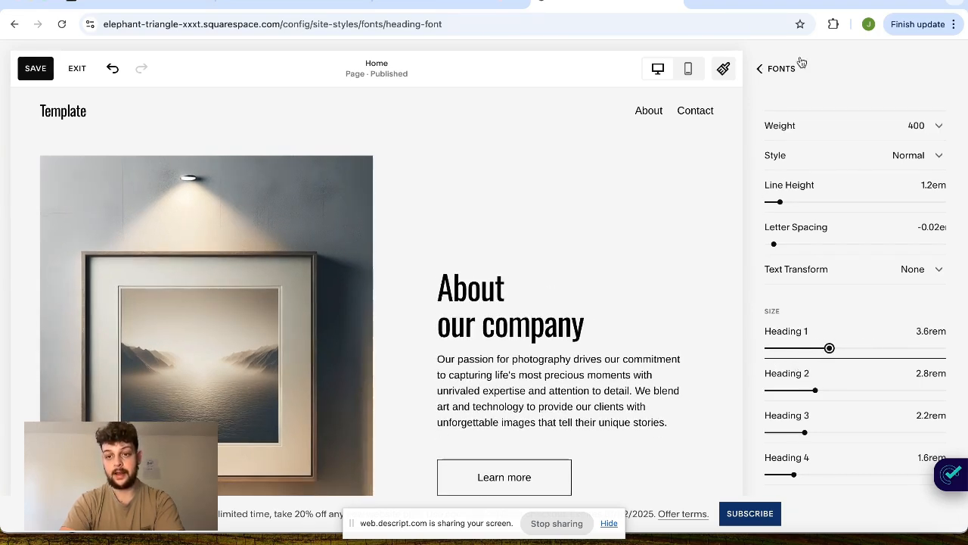
- Set the Paragraph 1 size to 2.5rem and the Paragraph 2 size to 0.8rem
{"action": "left_click", "coordinate": [793, 67]}
{"action": "left_click", "coordinate": [831, 369]}
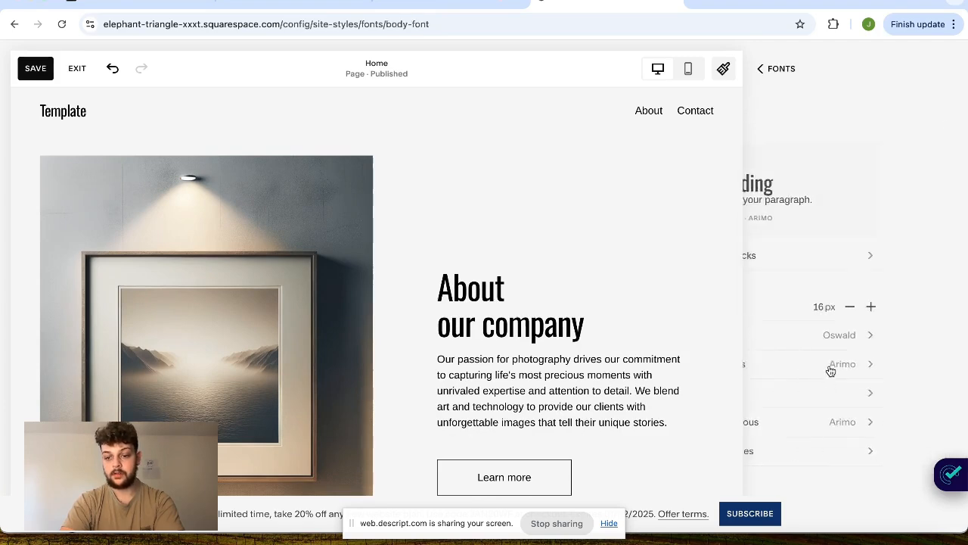
{"action": "mouse_move", "coordinate": [793, 444]}
{"action": "left_mouse_down"}
{"action": "mouse_move", "coordinate": [783, 443]}
{"action": "mouse_move", "coordinate": [809, 449]}
{"action": "left_mouse_up"}
{"action": "mouse_move", "coordinate": [779, 486]}
{"action": "left_mouse_down"}
{"action": "mouse_move", "coordinate": [817, 485]}
{"action": "mouse_move", "coordinate": [768, 488]}
{"action": "mouse_move", "coordinate": [800, 487]}
{"action": "mouse_move", "coordinate": [779, 499]}
{"action": "left_mouse_up"}
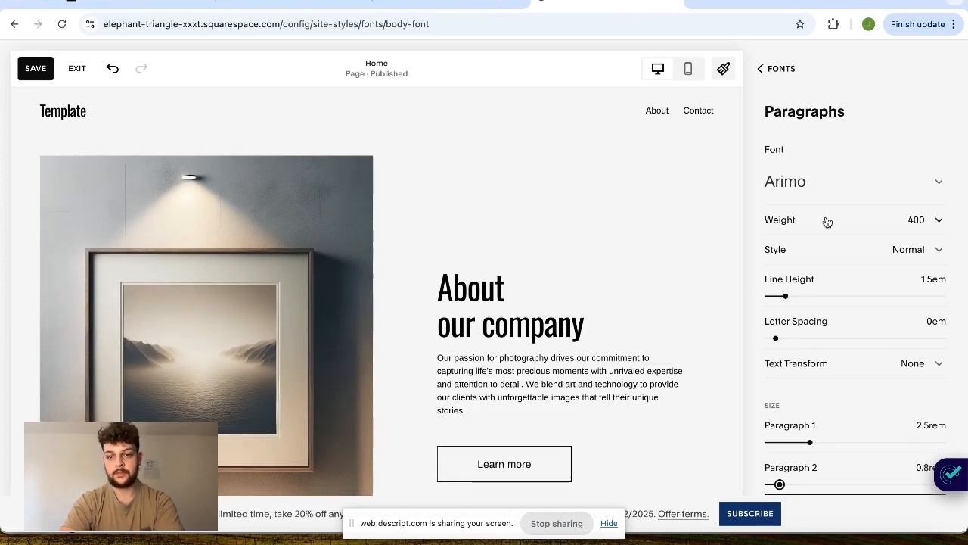
{"action": "left_click", "coordinate": [782, 79]}
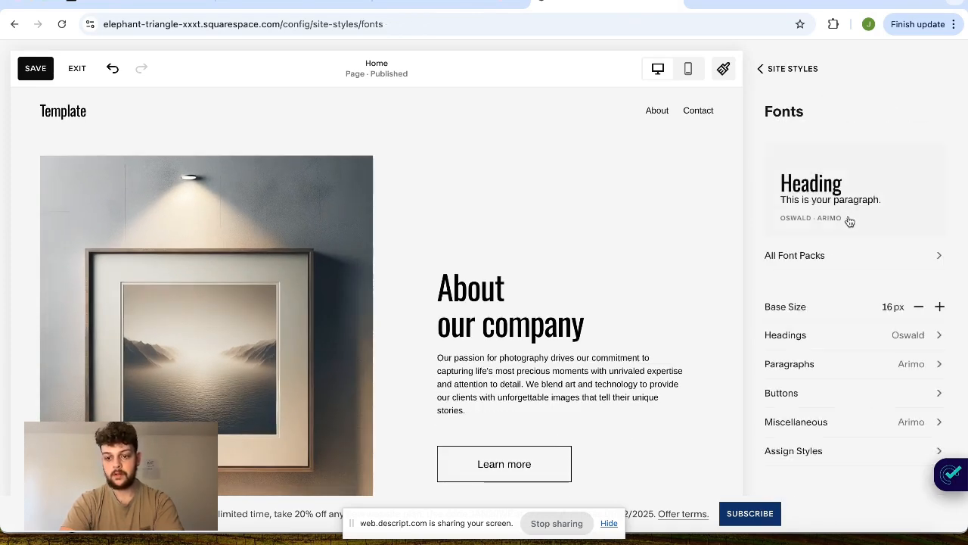
- Open the heading font list and look through the available sans serif and serif fonts
{"action": "left_click", "coordinate": [829, 338]}
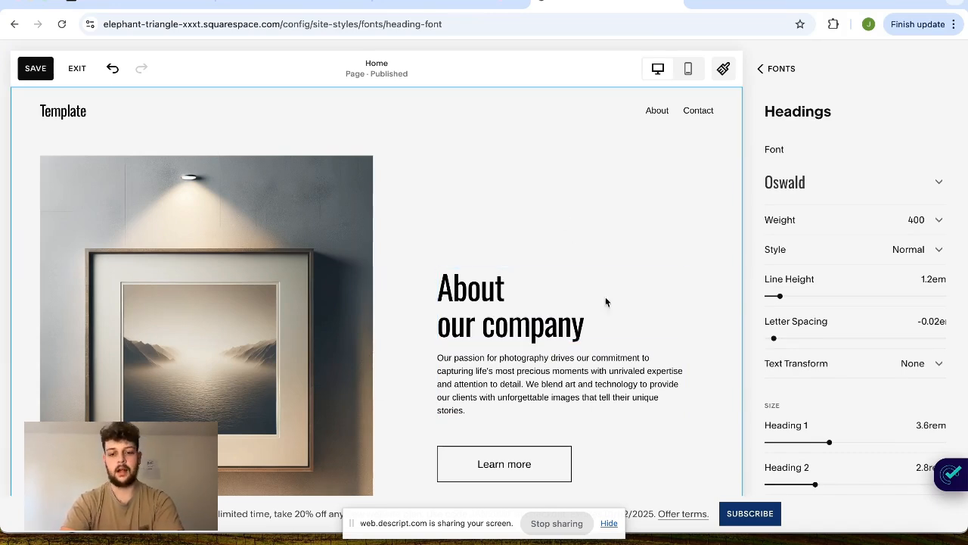
{"action": "scroll", "coordinate": [492, 270], "scroll_direction": "down", "scroll_amount": 2}
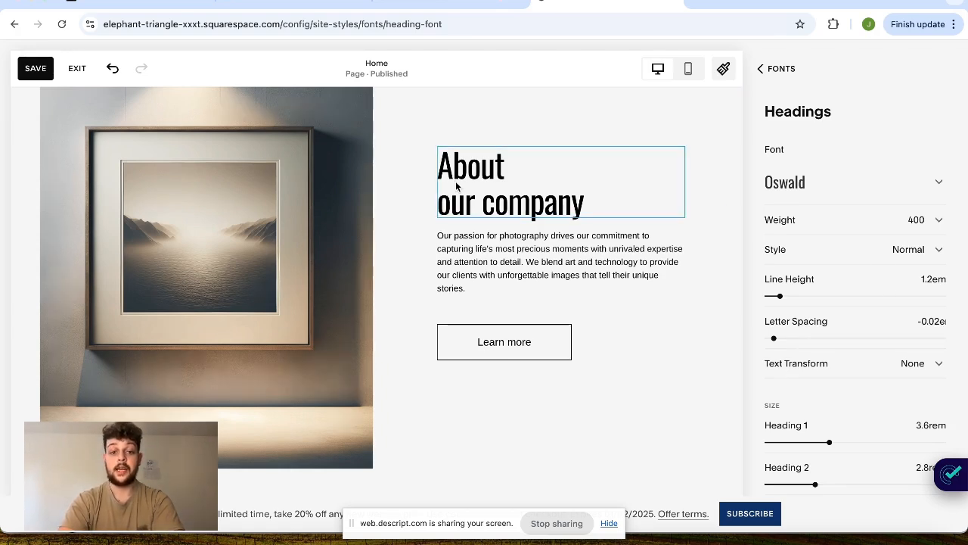
{"action": "left_click", "coordinate": [904, 190]}
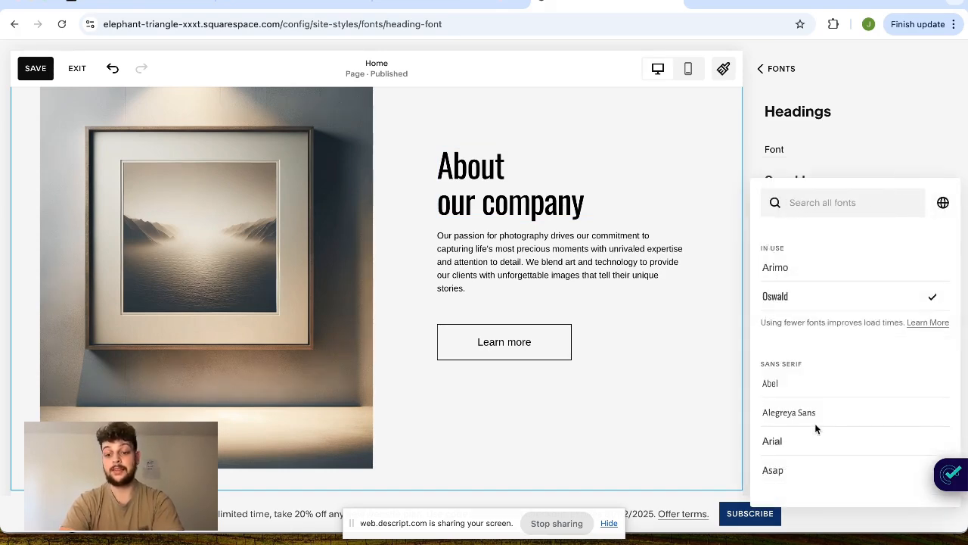
{"action": "left_click", "coordinate": [836, 175]}
{"action": "left_click", "coordinate": [838, 184]}
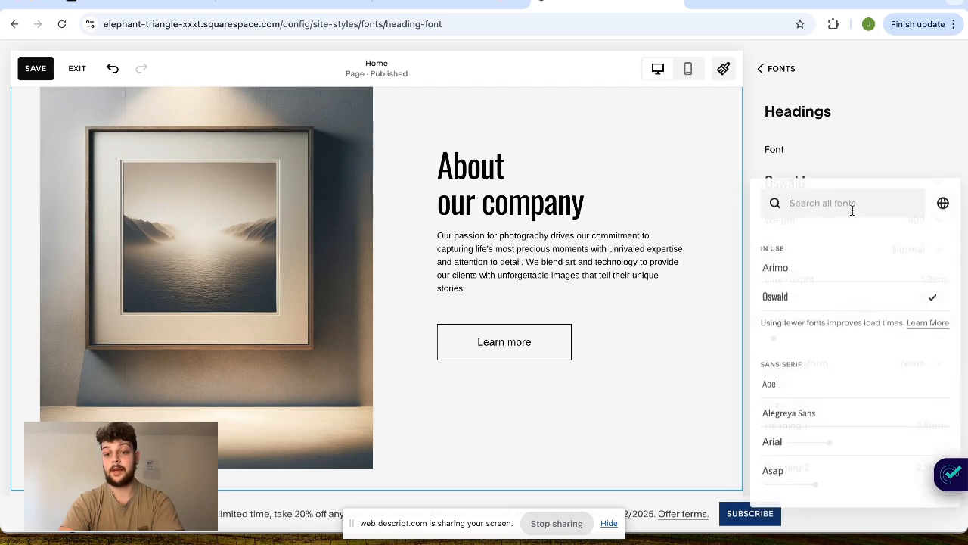
{"action": "scroll", "coordinate": [878, 306], "scroll_direction": "down", "scroll_amount": 5}
{"action": "scroll", "coordinate": [877, 305], "scroll_direction": "down", "scroll_amount": 2}
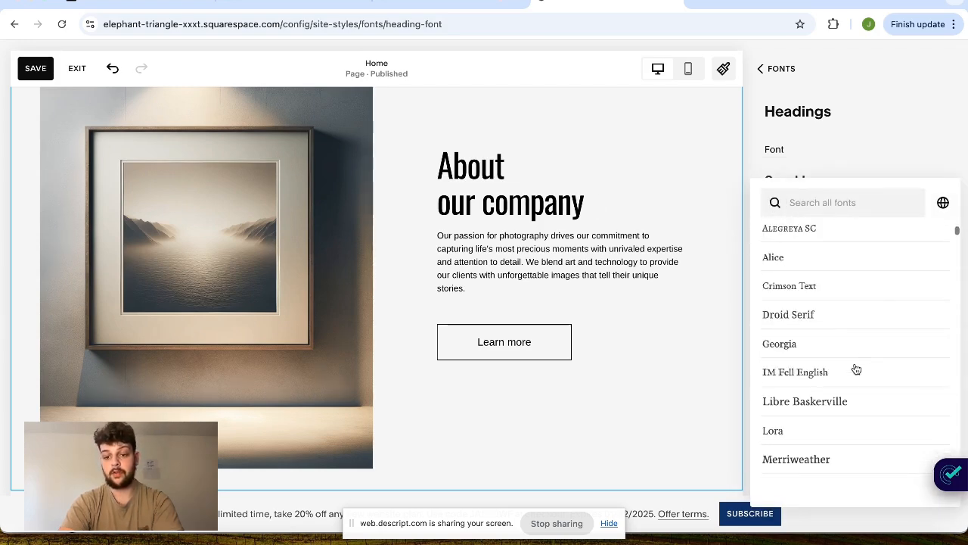
- Try IM Fell English and Permanent Marker as the heading font
{"action": "left_click", "coordinate": [856, 371]}
{"action": "scroll", "coordinate": [822, 413], "scroll_direction": "down", "scroll_amount": 5}
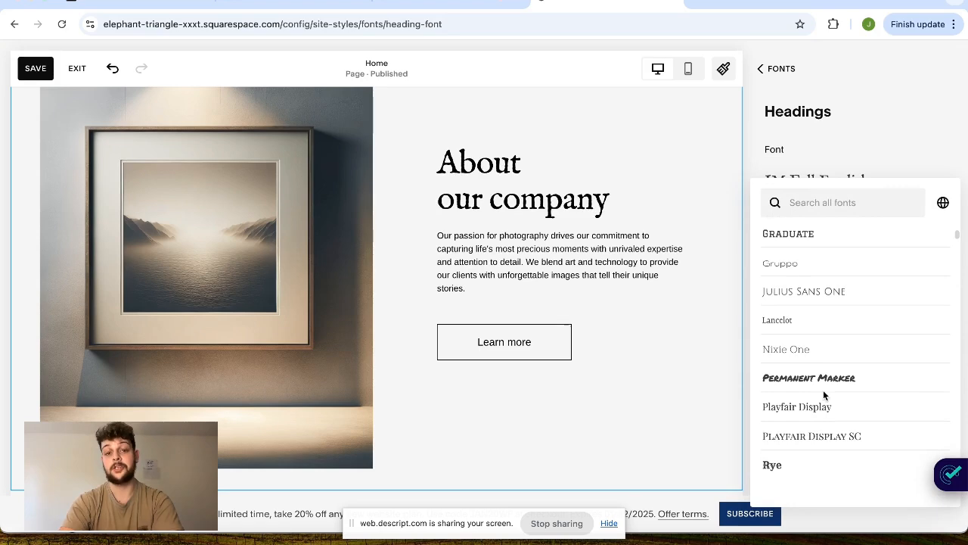
{"action": "left_click", "coordinate": [821, 376]}
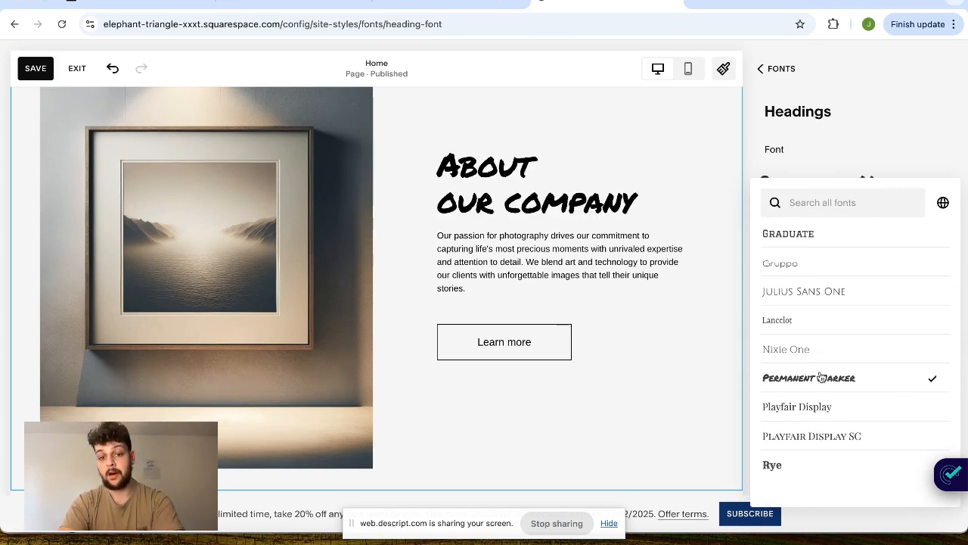
- Set the heading font to Oleo Script from the Script group and close the font list
{"action": "scroll", "coordinate": [837, 411], "scroll_direction": "down", "scroll_amount": 4}
{"action": "scroll", "coordinate": [837, 410], "scroll_direction": "up", "scroll_amount": 2}
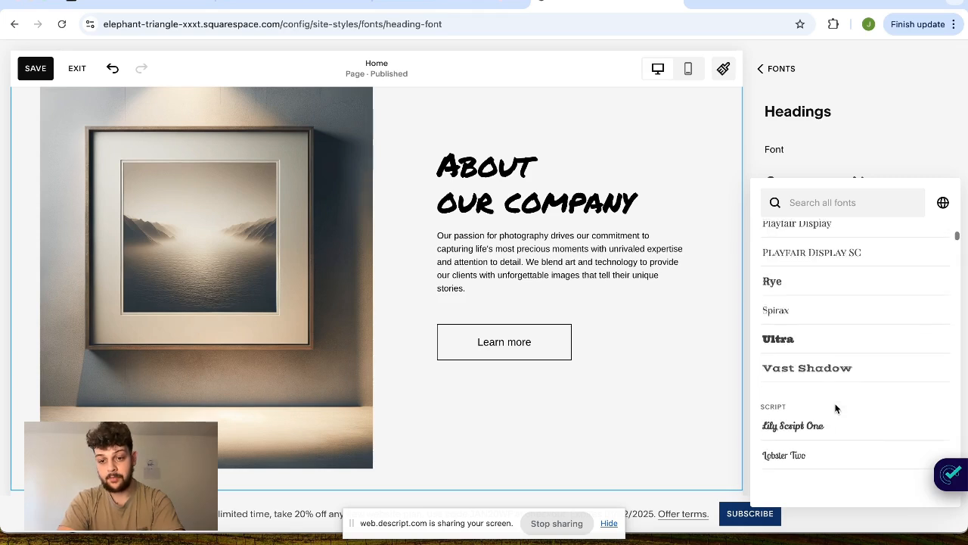
{"action": "scroll", "coordinate": [836, 409], "scroll_direction": "down", "scroll_amount": 1}
{"action": "scroll", "coordinate": [836, 409], "scroll_direction": "down", "scroll_amount": 3}
{"action": "left_click", "coordinate": [835, 367]}
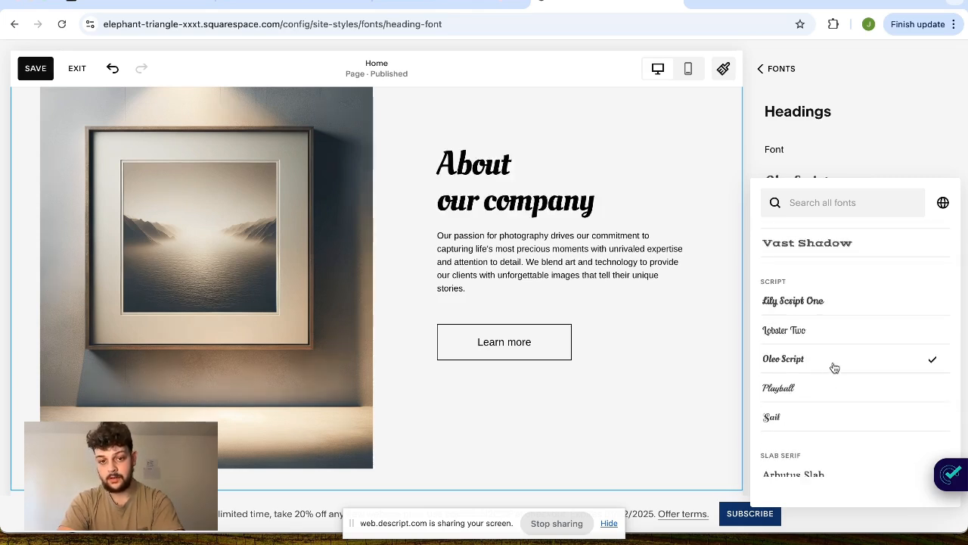
{"action": "left_click", "coordinate": [901, 91]}
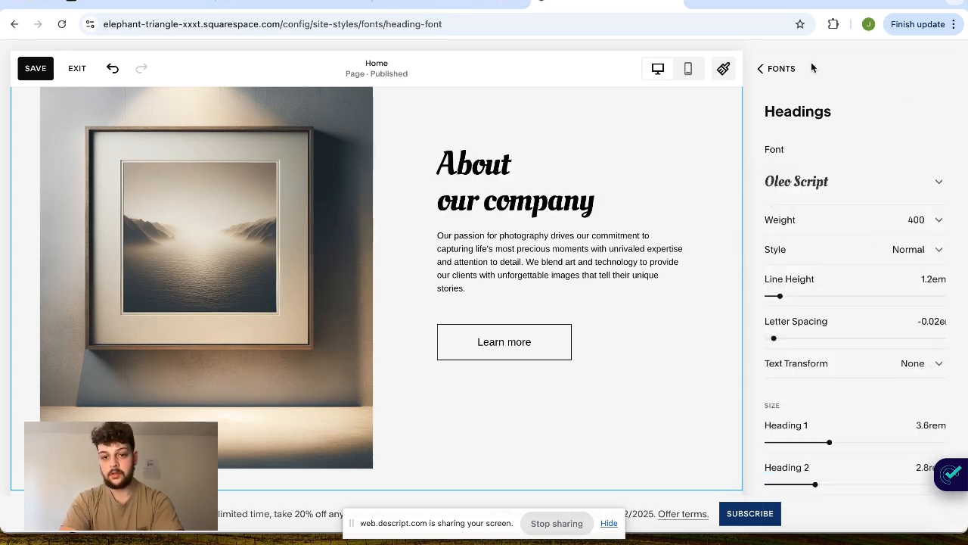
- Set the paragraph font to Abel from the Sans Serif group and close the font list
{"action": "left_click", "coordinate": [780, 69]}
{"action": "left_click", "coordinate": [844, 369]}
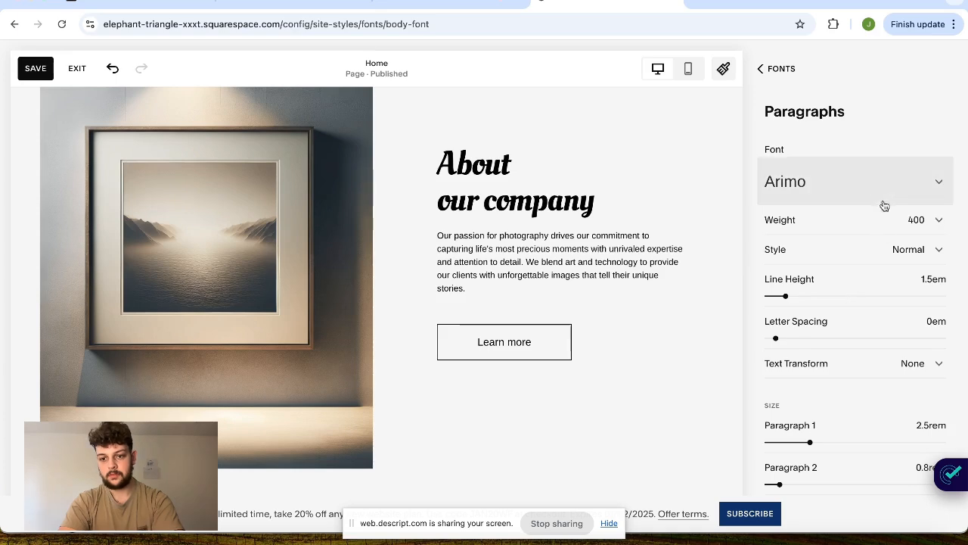
{"action": "left_click", "coordinate": [880, 189]}
{"action": "left_click", "coordinate": [823, 395]}
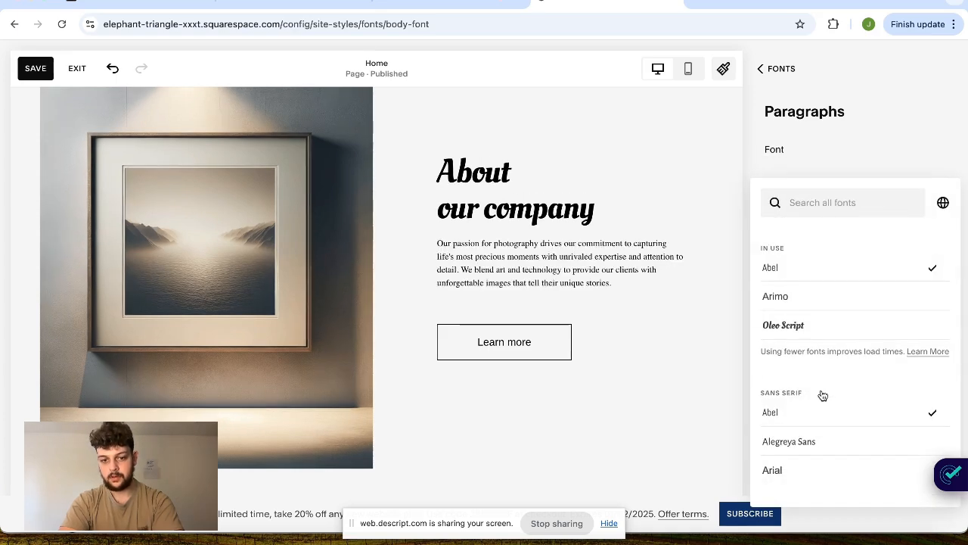
{"action": "left_click", "coordinate": [888, 73]}
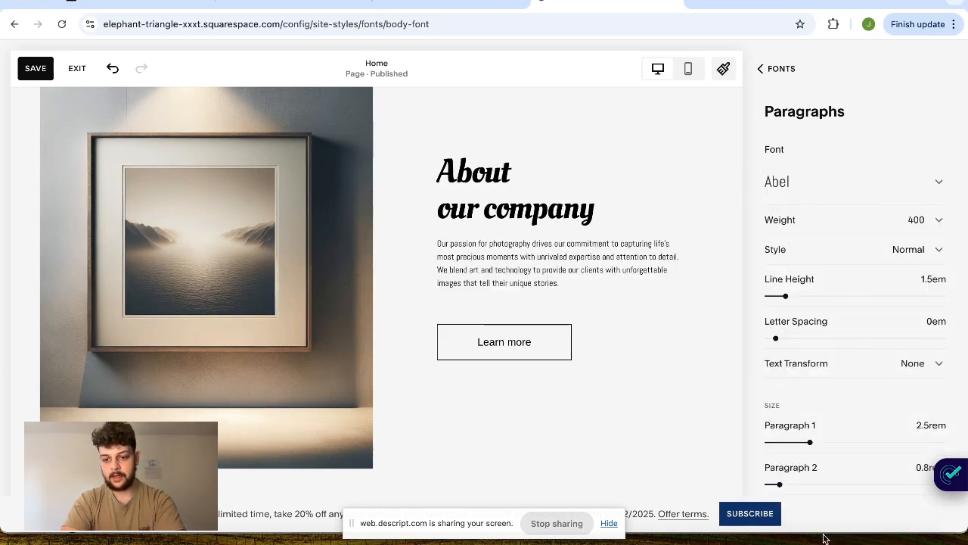
- Set the Paragraph 2 size to 1.4rem and return to the site styles overview
{"action": "left_click_drag", "start_coordinate": [791, 491], "coordinate": [793, 492]}
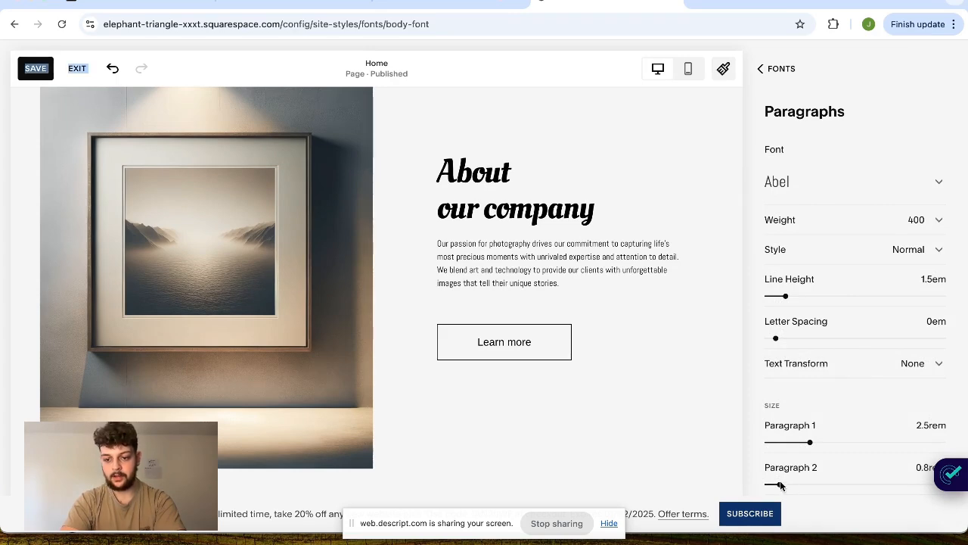
{"action": "left_click", "coordinate": [780, 482]}
{"action": "scroll", "coordinate": [780, 429], "scroll_direction": "down", "scroll_amount": 1}
{"action": "left_click_drag", "start_coordinate": [780, 477], "coordinate": [792, 476]}
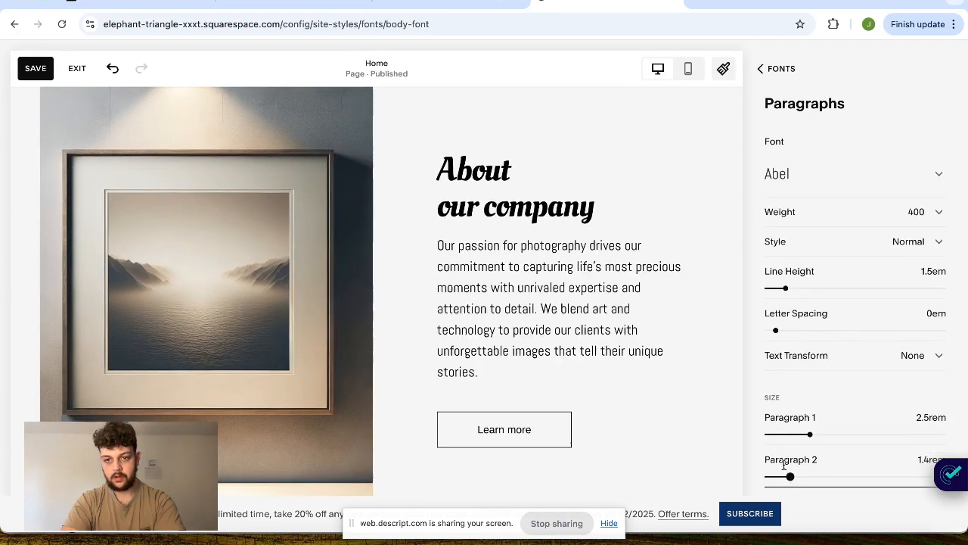
{"action": "left_click", "coordinate": [772, 89]}
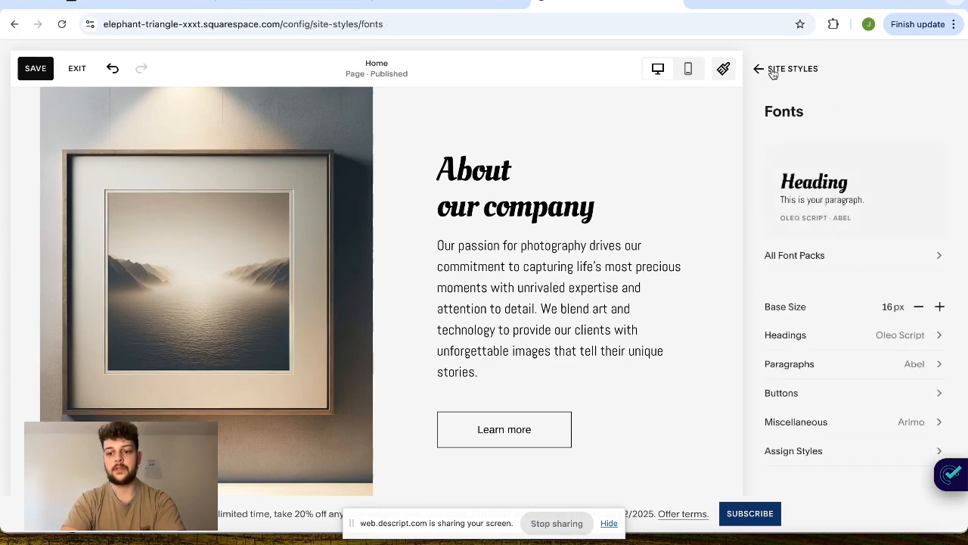
{"action": "left_click", "coordinate": [780, 69]}
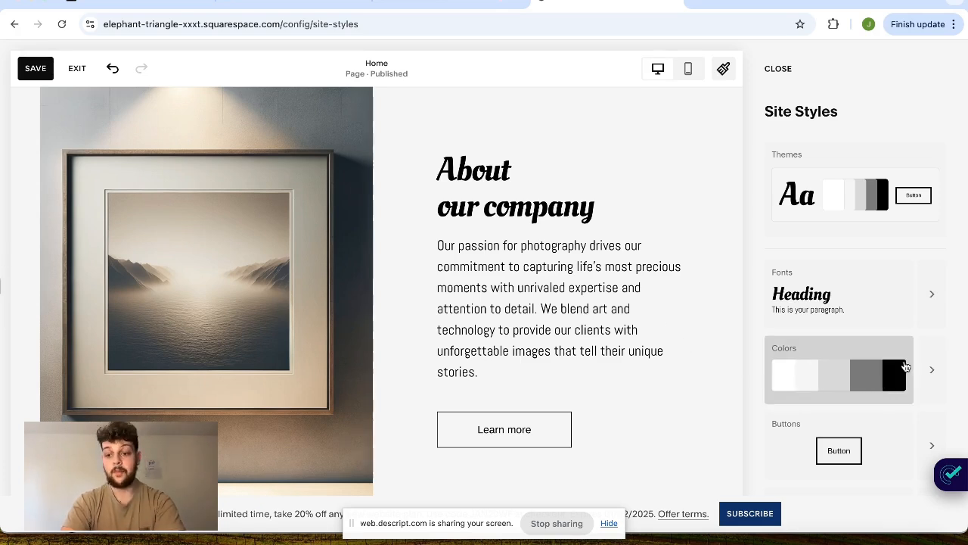
- View the site's color palette and section color themes, and close the site styles
{"action": "left_click", "coordinate": [927, 367]}
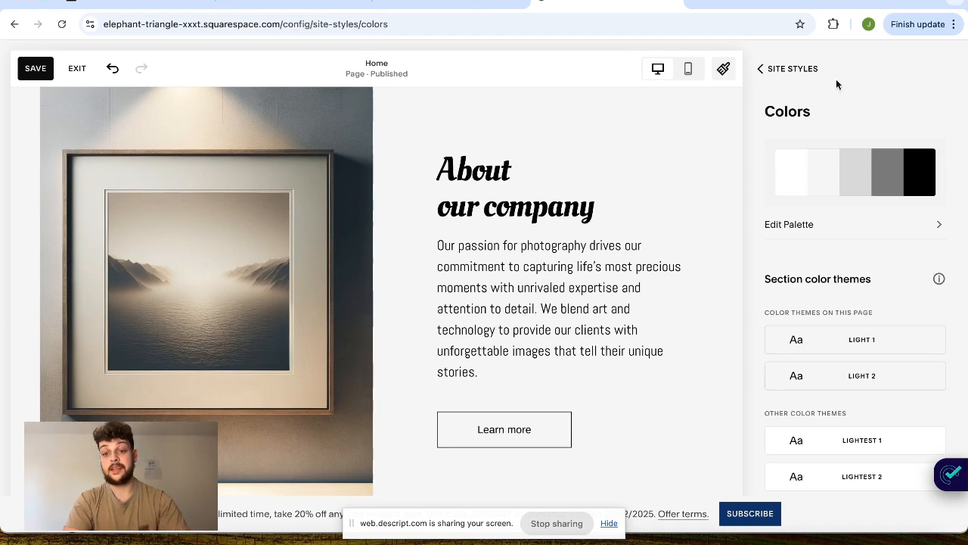
{"action": "left_click", "coordinate": [781, 87]}
{"action": "left_click", "coordinate": [777, 85]}
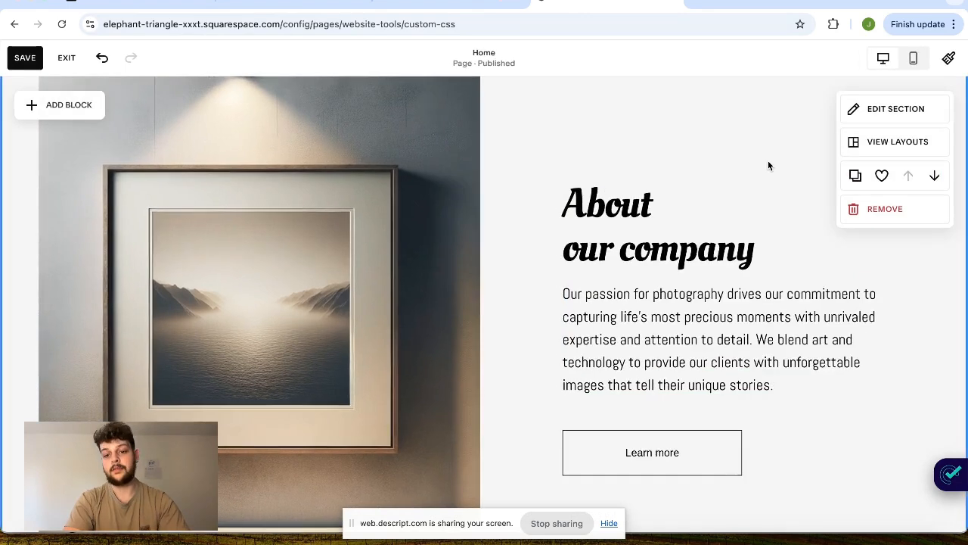
- Try the Bright 1 color theme on the About section, and set the section's theme to Lightest 1
{"action": "left_click", "coordinate": [871, 115]}
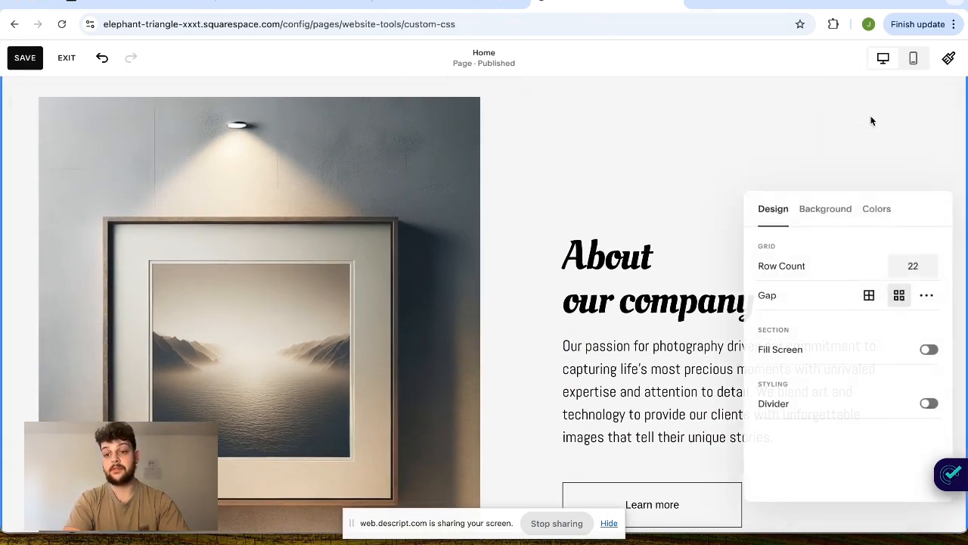
{"action": "left_click", "coordinate": [861, 203]}
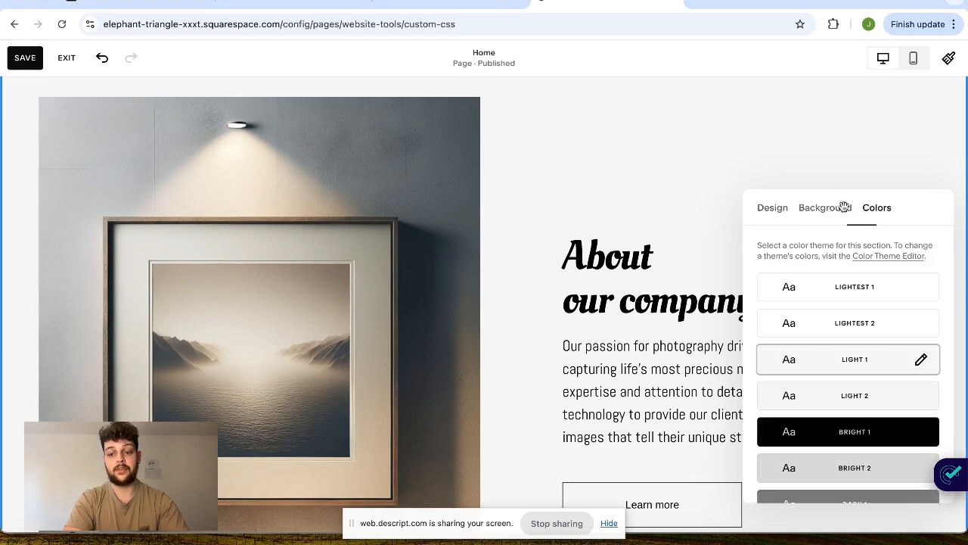
{"action": "left_click", "coordinate": [839, 439]}
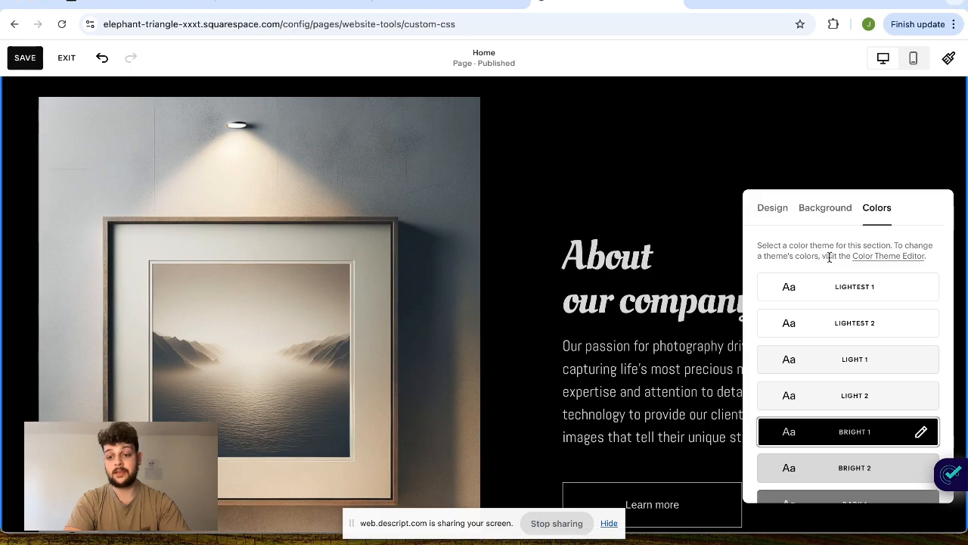
{"action": "left_click", "coordinate": [844, 284]}
{"action": "left_click", "coordinate": [693, 181]}
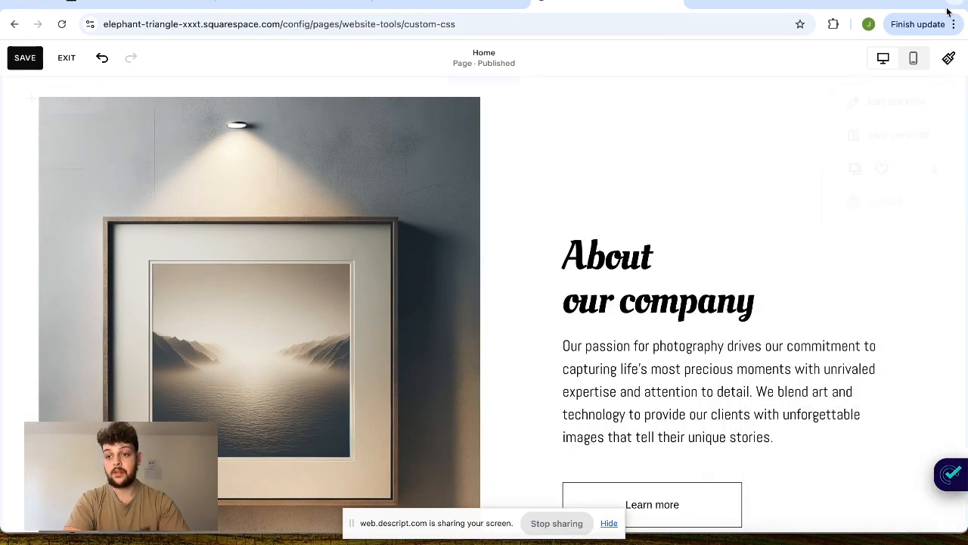
- Open the site's color palette for editing and change the fourth color, the dark gray, to dark blue #050088
{"action": "left_click", "coordinate": [949, 58]}
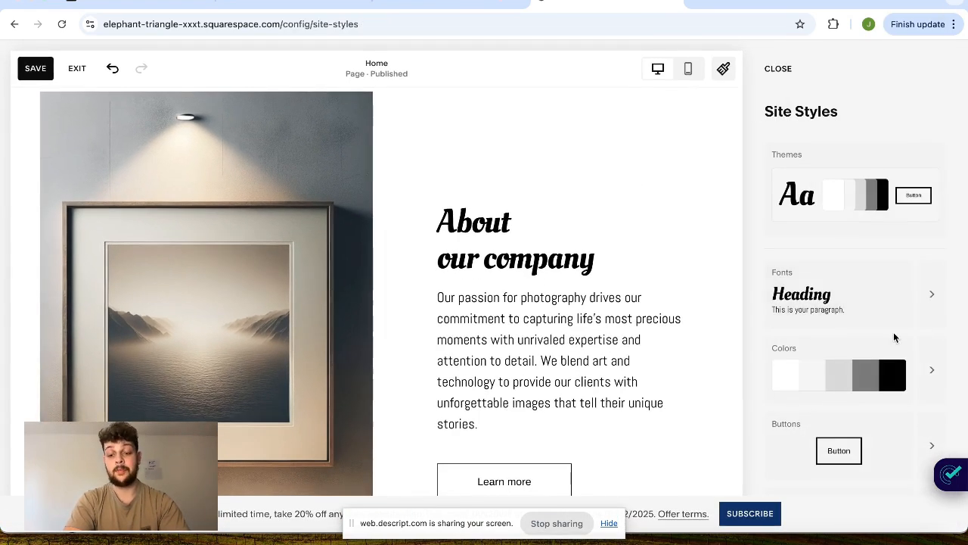
{"action": "left_click", "coordinate": [930, 369]}
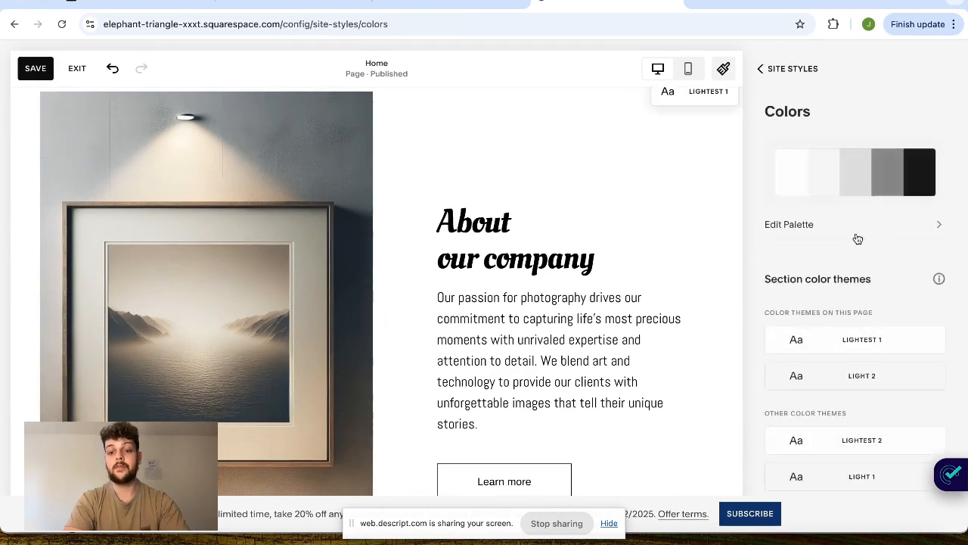
{"action": "left_click", "coordinate": [843, 191]}
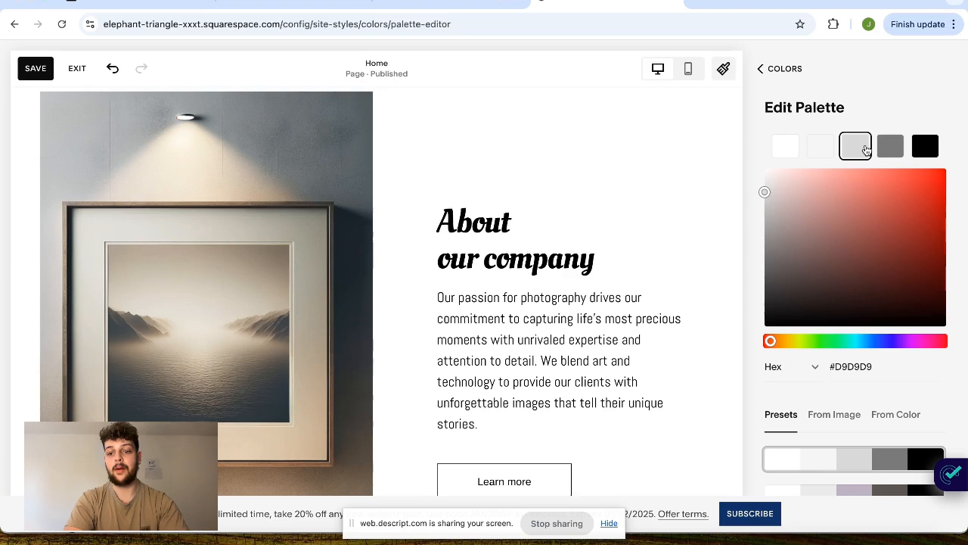
{"action": "left_click", "coordinate": [893, 151]}
{"action": "left_click", "coordinate": [889, 343]}
{"action": "mouse_move", "coordinate": [932, 298]}
{"action": "left_mouse_down"}
{"action": "mouse_move", "coordinate": [947, 222]}
{"action": "mouse_move", "coordinate": [950, 246]}
{"action": "left_mouse_up"}
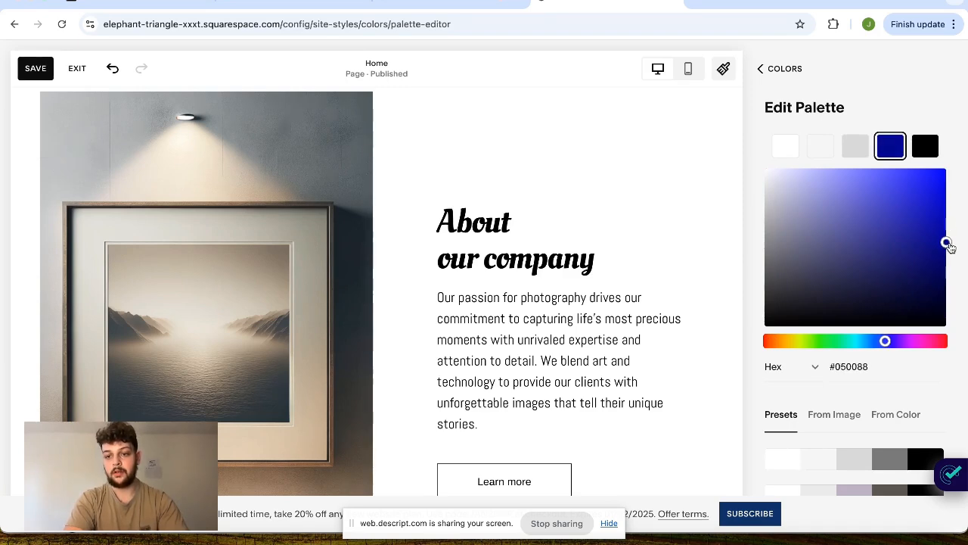
- Change the third palette color, the light gray, to turquoise #5CE1DD and leave the palette editor
{"action": "left_click", "coordinate": [862, 148]}
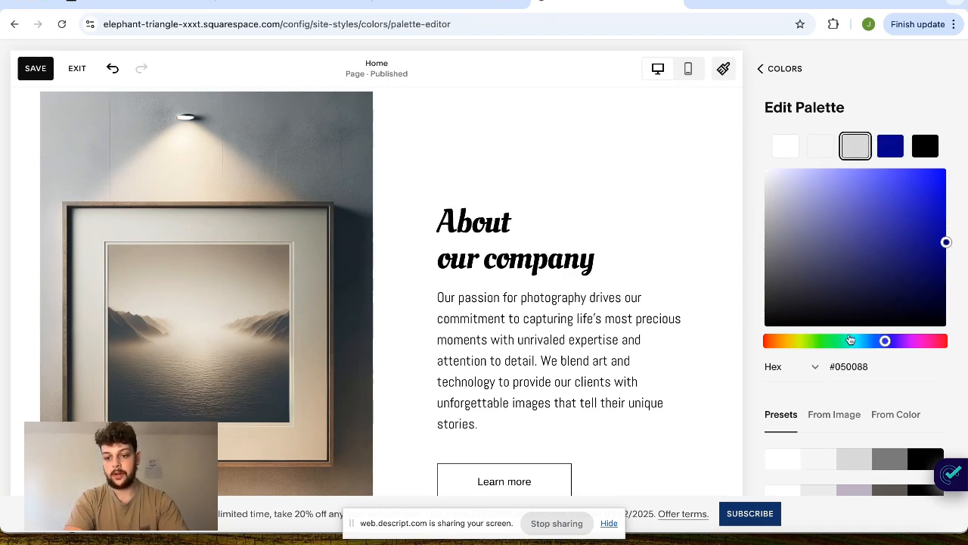
{"action": "left_click", "coordinate": [855, 341]}
{"action": "mouse_move", "coordinate": [895, 220]}
{"action": "left_mouse_down"}
{"action": "mouse_move", "coordinate": [888, 190]}
{"action": "mouse_move", "coordinate": [873, 190]}
{"action": "left_mouse_up"}
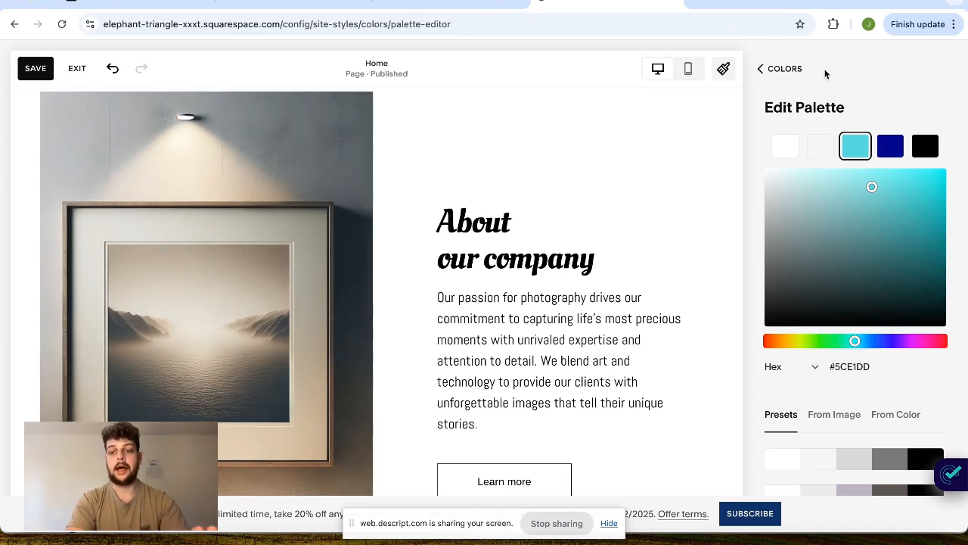
{"action": "left_click", "coordinate": [778, 70]}
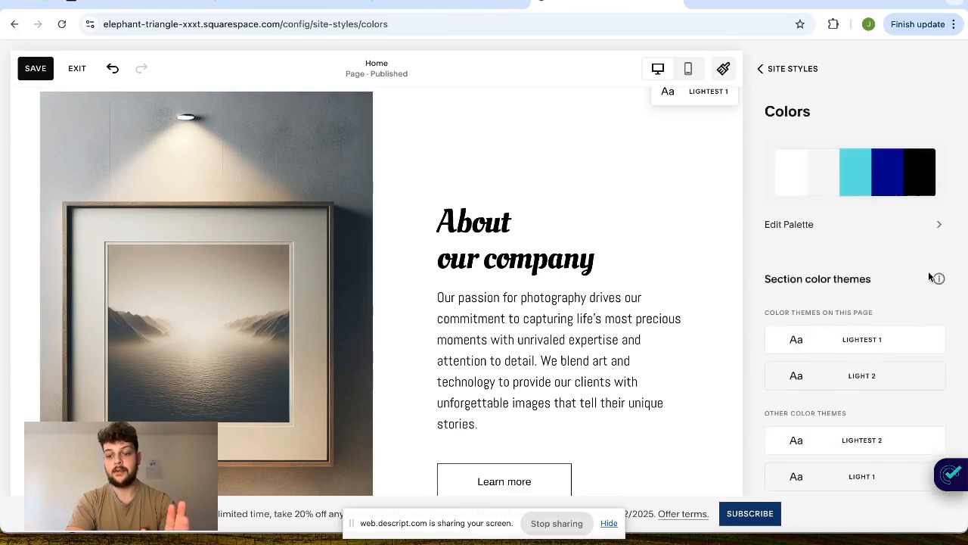
- Open the Lightest 1 color theme and examine the palette and custom color options for its header elements
{"action": "scroll", "coordinate": [928, 272], "scroll_direction": "down", "scroll_amount": 1}
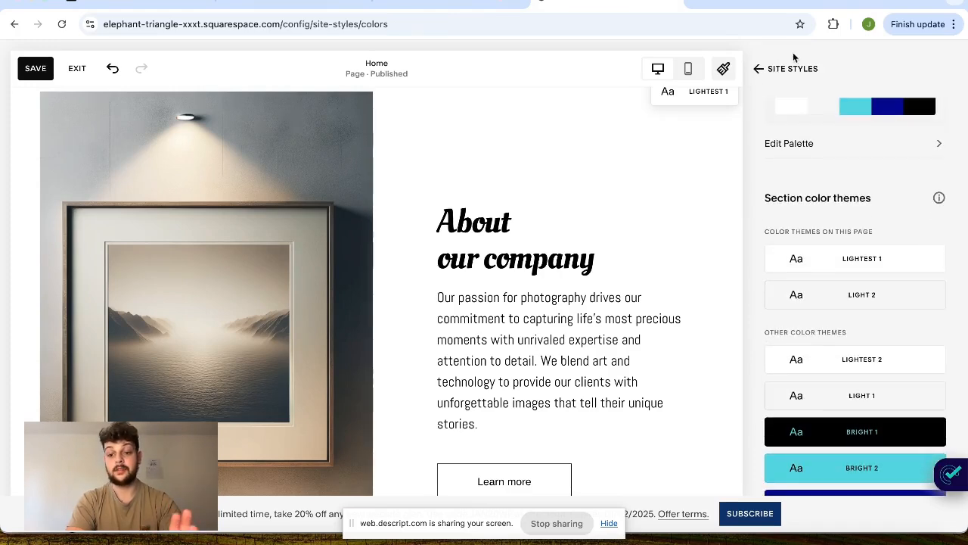
{"action": "scroll", "coordinate": [788, 420], "scroll_direction": "down", "scroll_amount": 1}
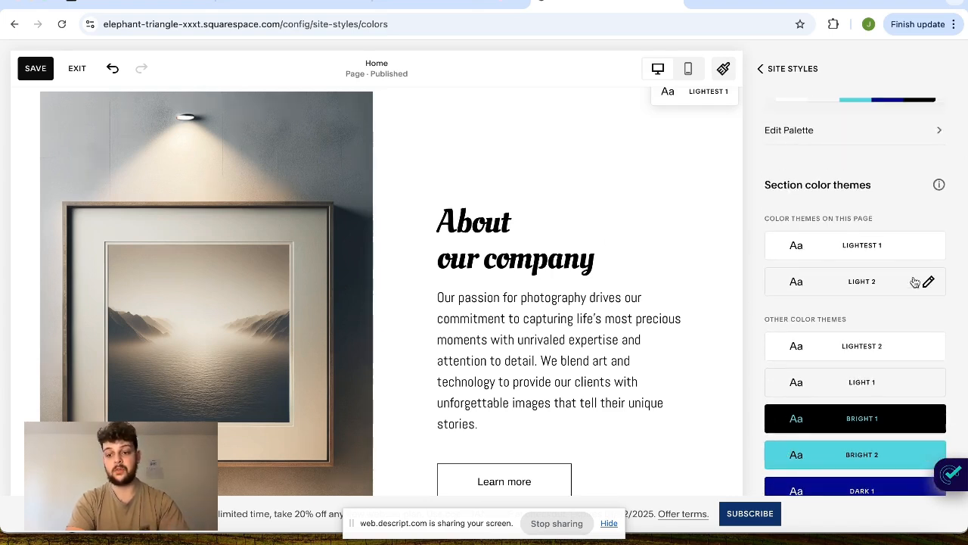
{"action": "left_click", "coordinate": [862, 258]}
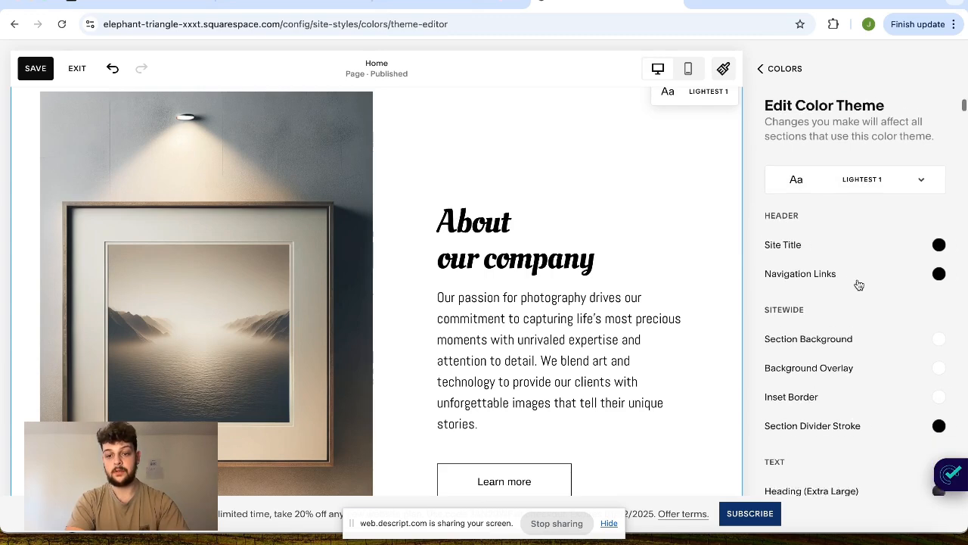
{"action": "left_click", "coordinate": [924, 249]}
{"action": "left_click", "coordinate": [862, 221]}
{"action": "left_click", "coordinate": [941, 224]}
{"action": "left_click", "coordinate": [908, 185]}
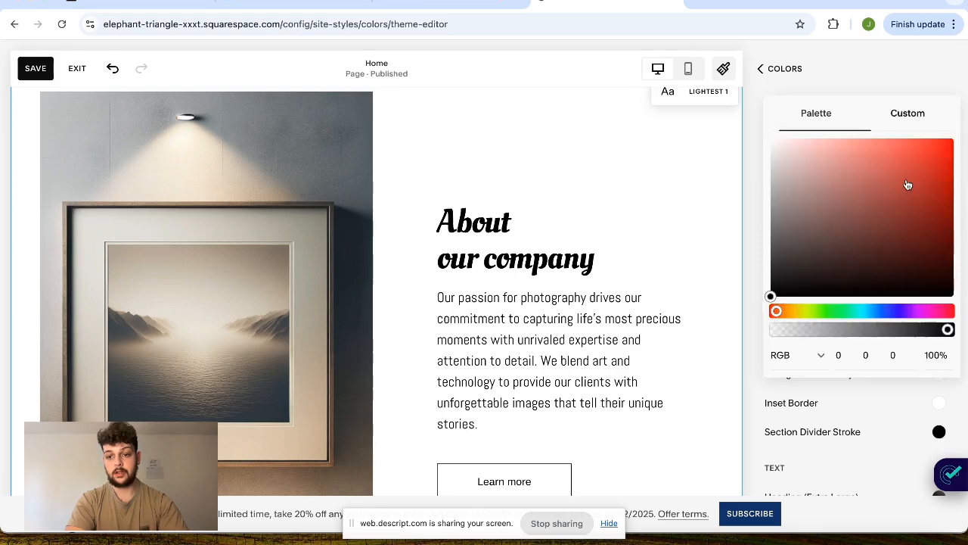
{"action": "left_click", "coordinate": [903, 212]}
{"action": "left_click_drag", "start_coordinate": [856, 197], "coordinate": [749, 359]}
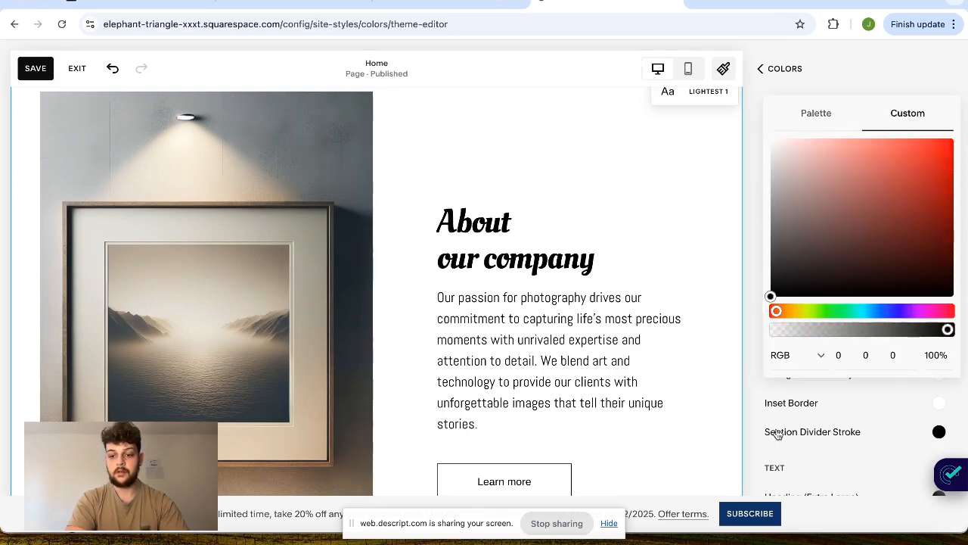
{"action": "left_click", "coordinate": [823, 398]}
{"action": "left_click", "coordinate": [818, 307]}
- Look through the theme's text color settings and the palette choices for Heading (Extra Large), and return to the site styles overview
{"action": "scroll", "coordinate": [818, 304], "scroll_direction": "down", "scroll_amount": 5}
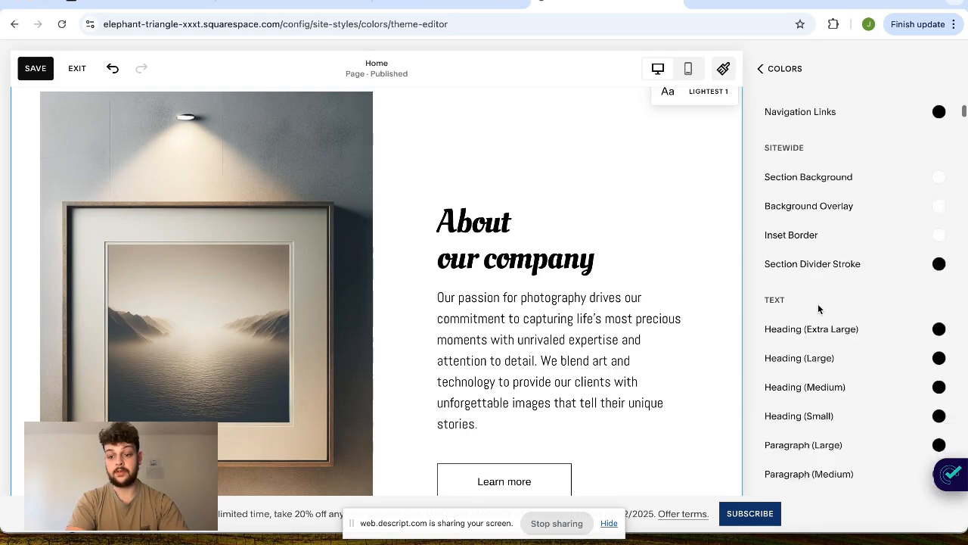
{"action": "right_click", "coordinate": [821, 308]}
{"action": "left_click", "coordinate": [855, 255]}
{"action": "scroll", "coordinate": [860, 250], "scroll_direction": "down", "scroll_amount": 1}
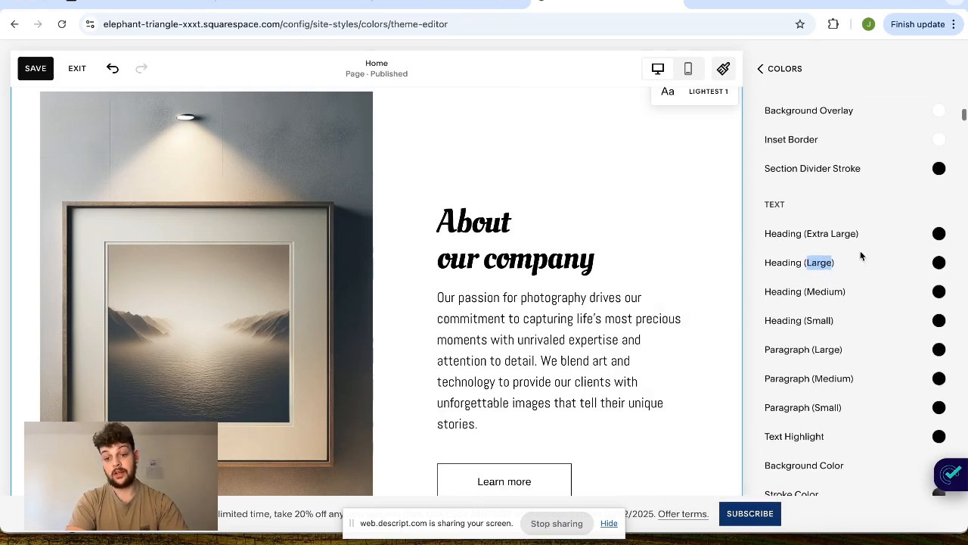
{"action": "left_click", "coordinate": [938, 232]}
{"action": "left_click", "coordinate": [862, 203]}
{"action": "left_click", "coordinate": [900, 202]}
{"action": "left_click", "coordinate": [931, 207]}
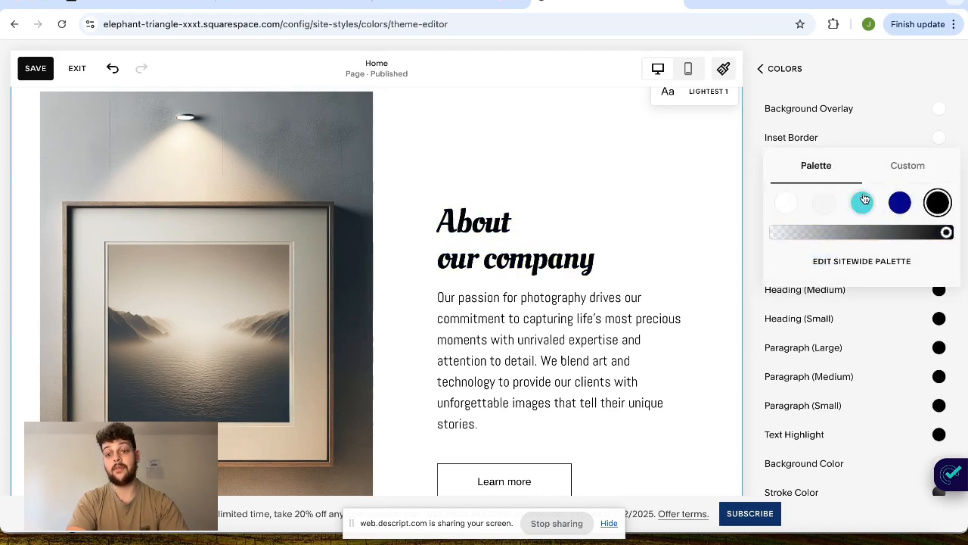
{"action": "left_click", "coordinate": [838, 142]}
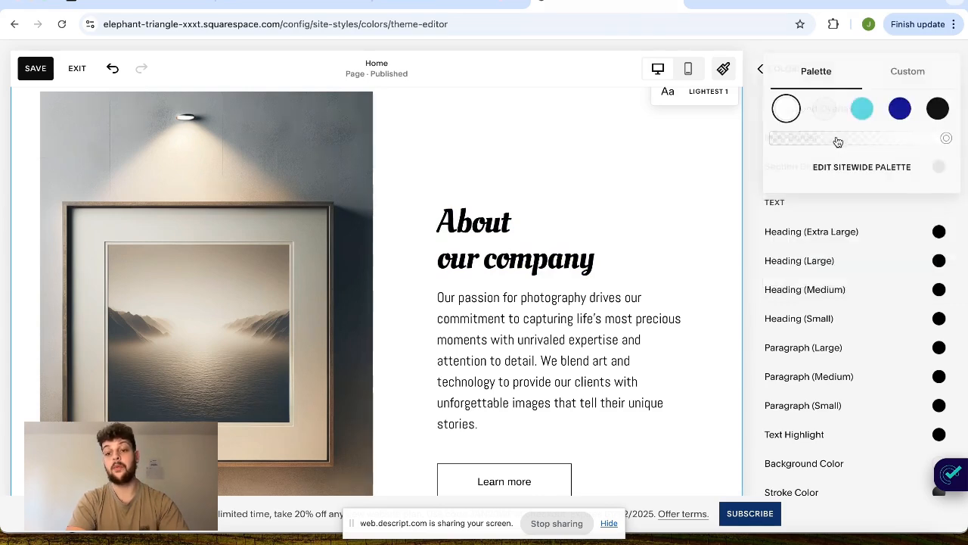
{"action": "left_click", "coordinate": [755, 147]}
{"action": "left_click", "coordinate": [774, 76]}
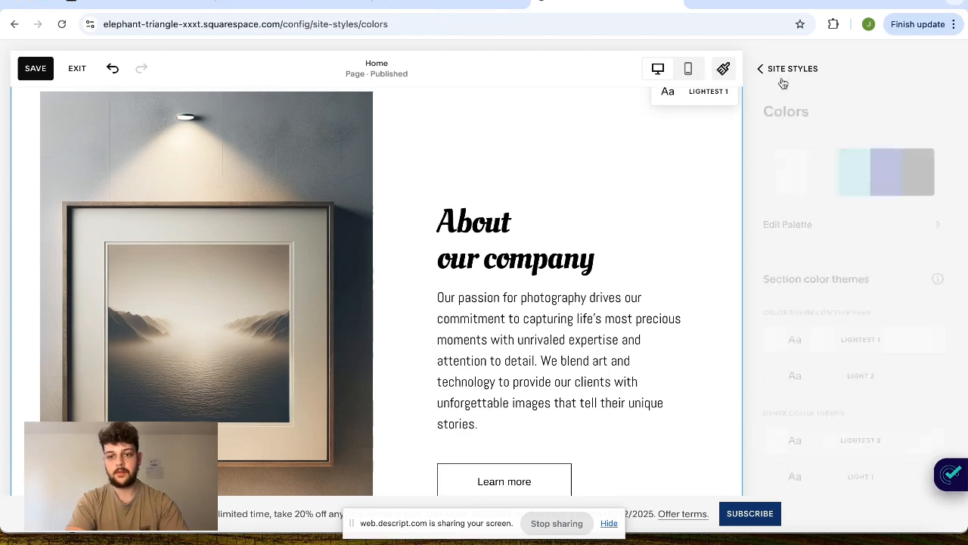
{"action": "left_click", "coordinate": [779, 69]}
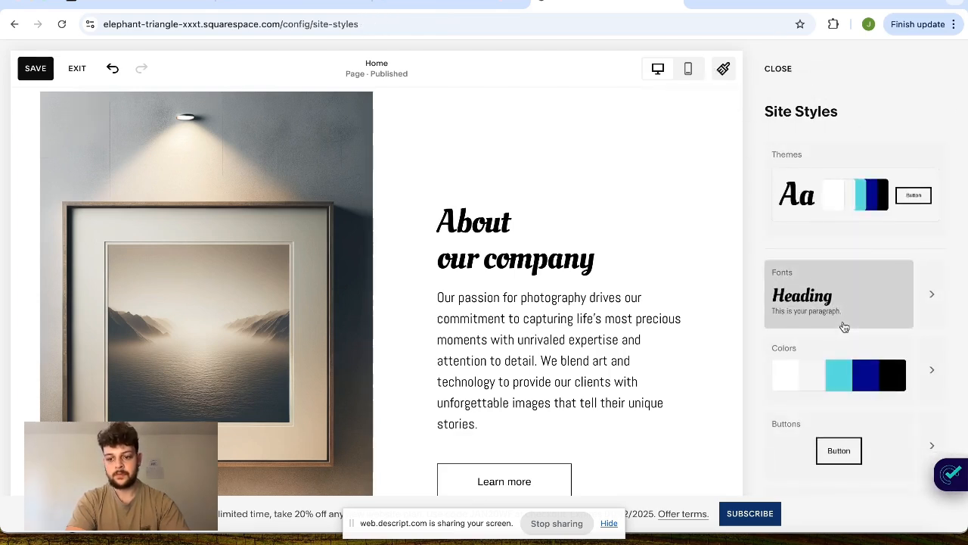
- Try several recommended button packs for the site and apply the filled black pack with slightly rounded corners
{"action": "scroll", "coordinate": [843, 326], "scroll_direction": "down", "scroll_amount": 2}
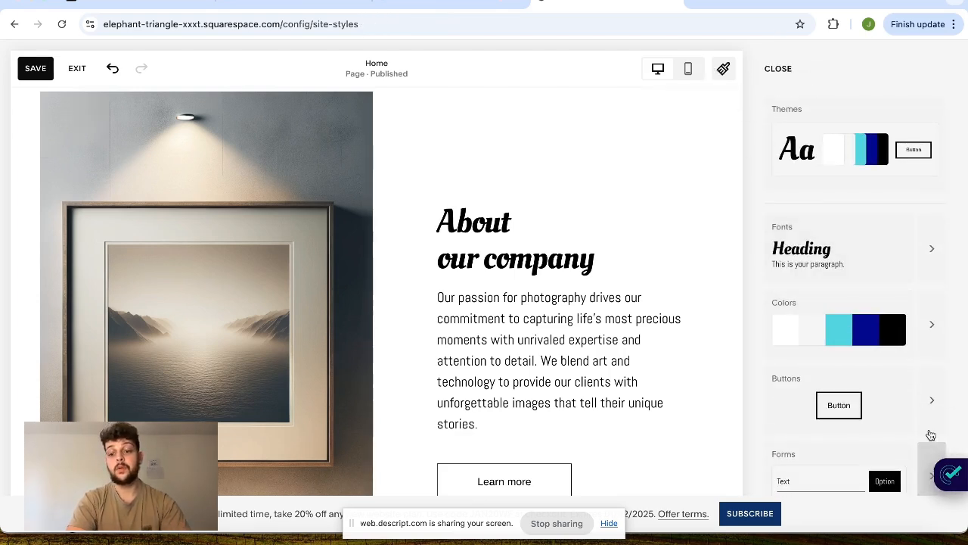
{"action": "left_click", "coordinate": [908, 408]}
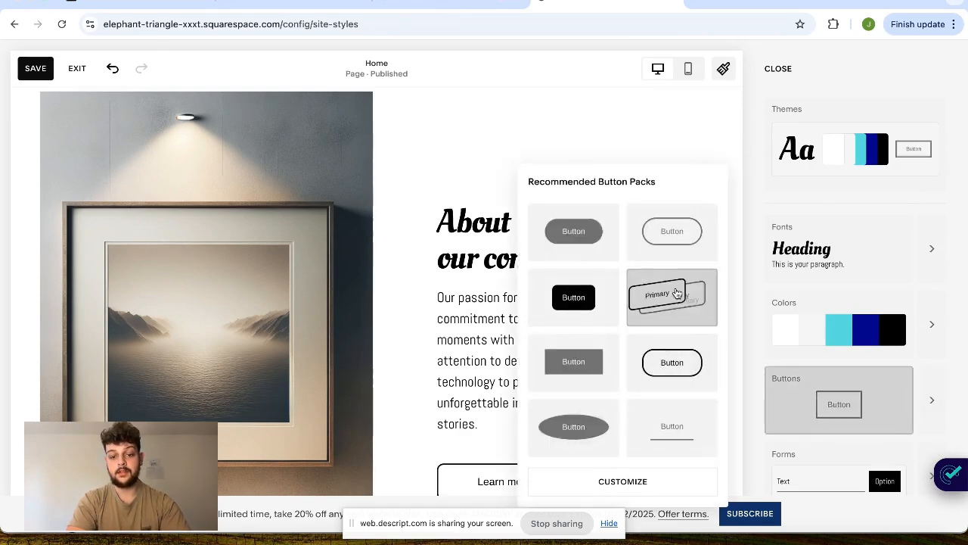
{"action": "left_click", "coordinate": [609, 366]}
{"action": "left_click", "coordinate": [680, 370]}
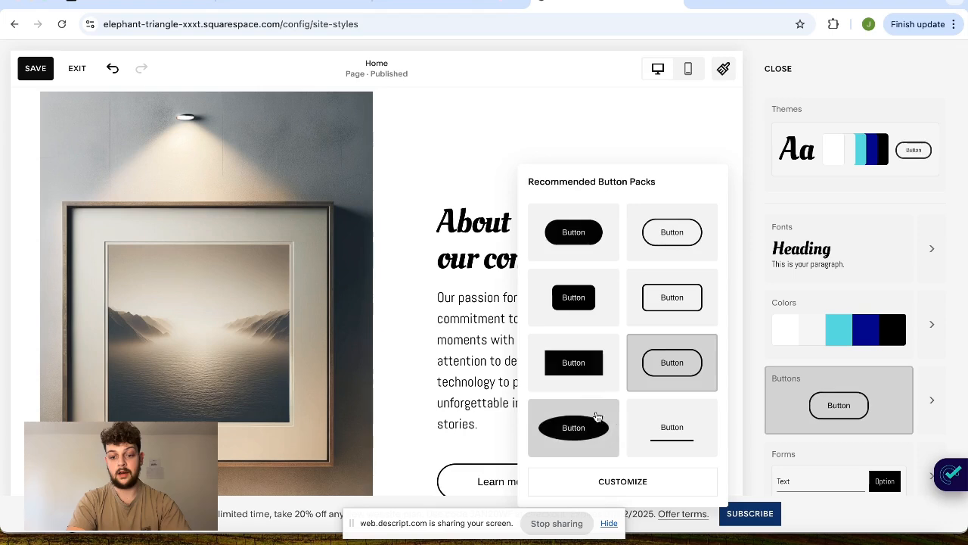
{"action": "left_click", "coordinate": [605, 423]}
{"action": "left_click", "coordinate": [681, 433]}
{"action": "left_click", "coordinate": [596, 431]}
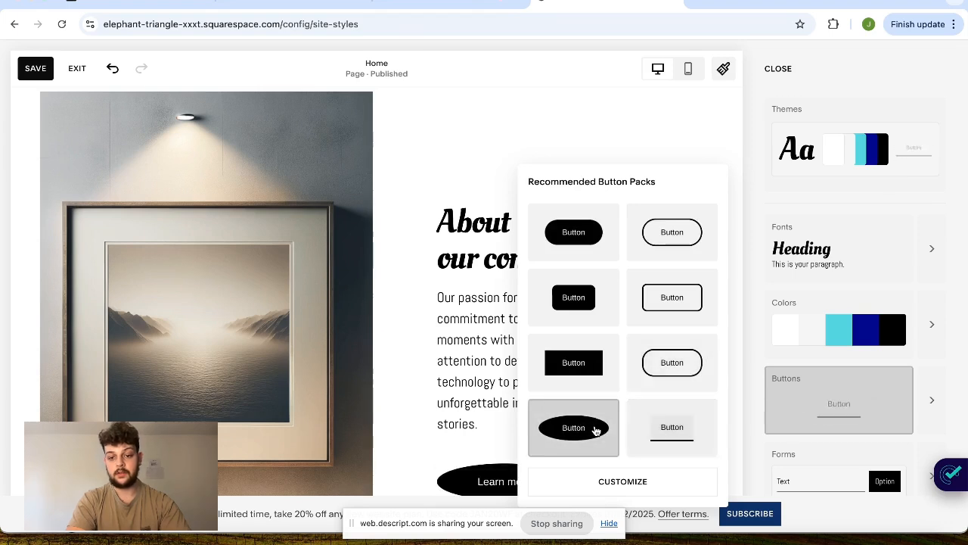
{"action": "left_click", "coordinate": [653, 363]}
{"action": "left_click", "coordinate": [580, 368]}
{"action": "left_click", "coordinate": [653, 294]}
{"action": "left_click", "coordinate": [561, 326]}
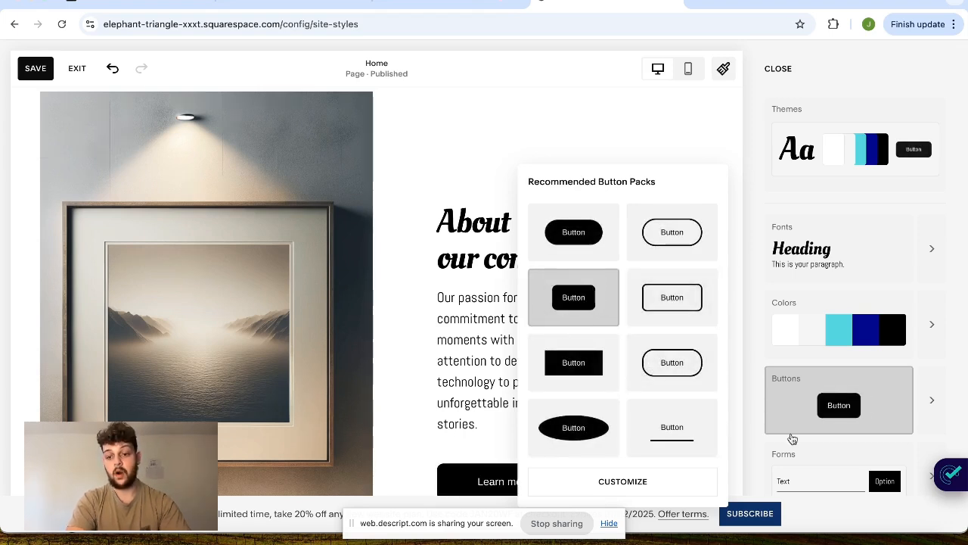
- Open the primary button's style settings and try out its outline thickness, ending at 0px
{"action": "left_click", "coordinate": [932, 397]}
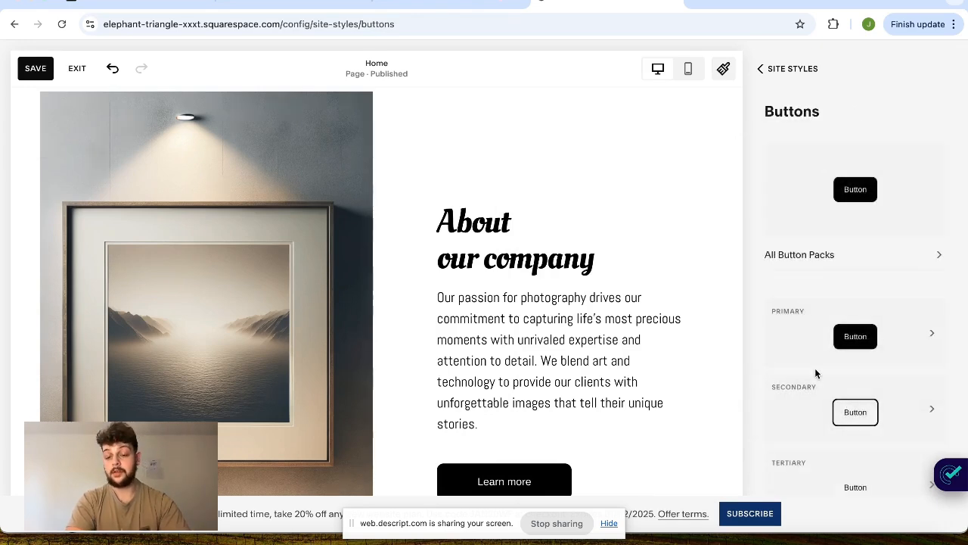
{"action": "left_click", "coordinate": [889, 357]}
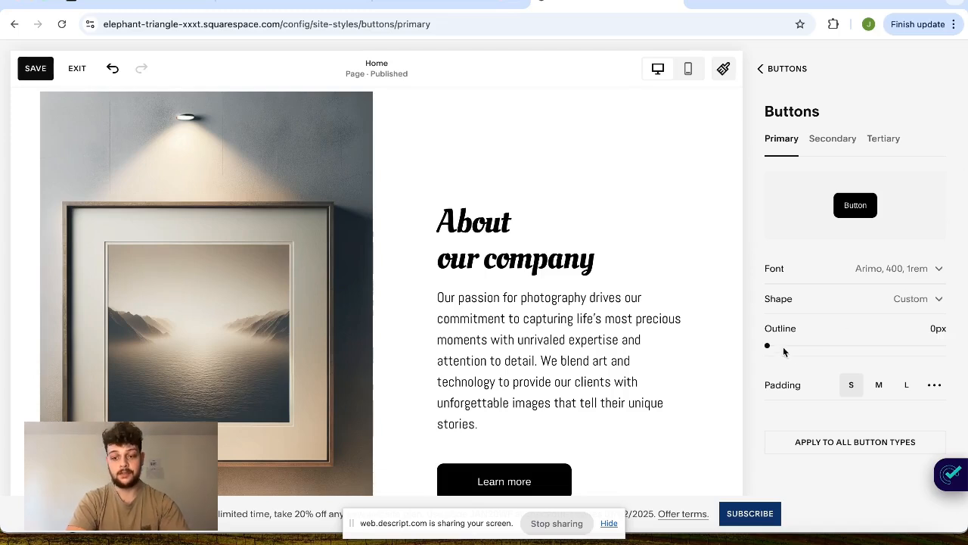
{"action": "left_click_drag", "start_coordinate": [768, 347], "coordinate": [698, 338]}
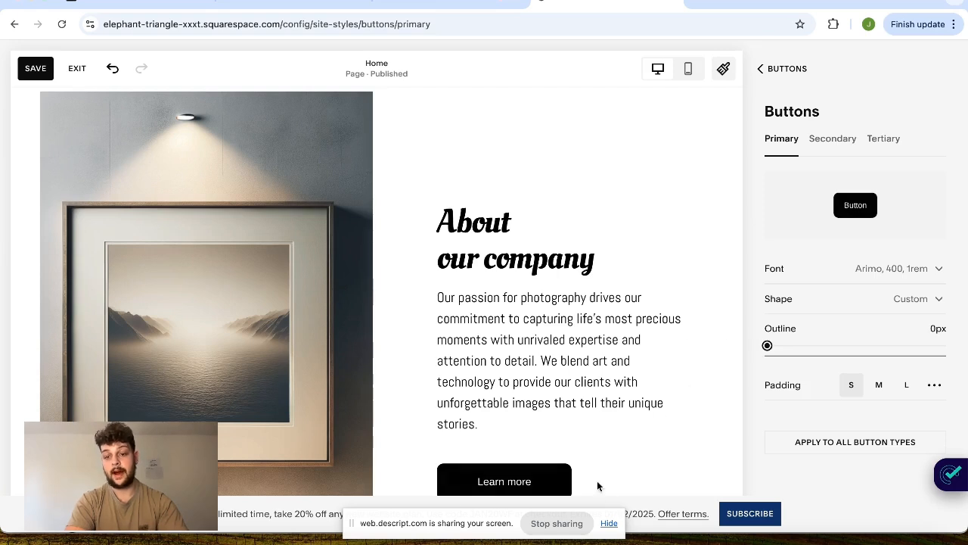
- Try the different filled shapes for the primary button and choose the square one
{"action": "left_click", "coordinate": [868, 310]}
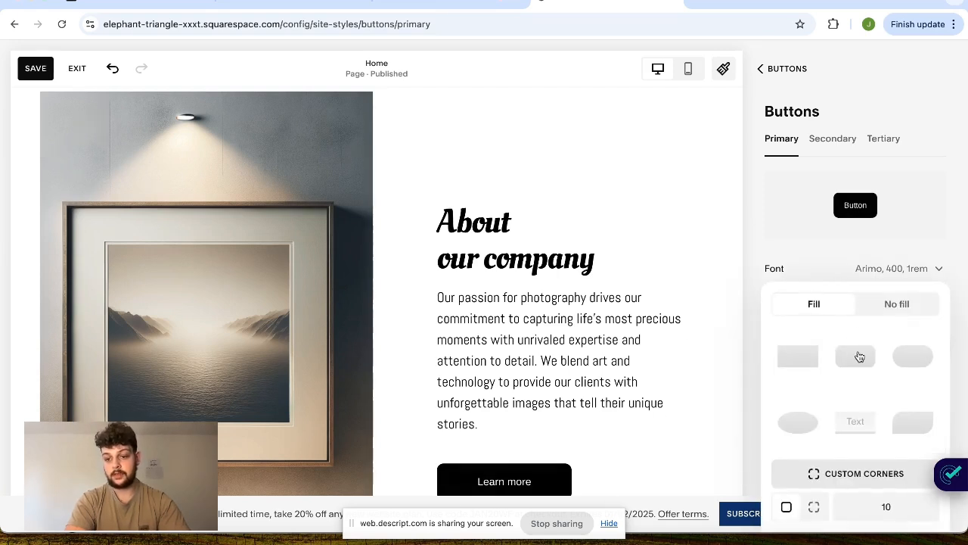
{"action": "left_click", "coordinate": [809, 361]}
{"action": "left_click", "coordinate": [865, 372]}
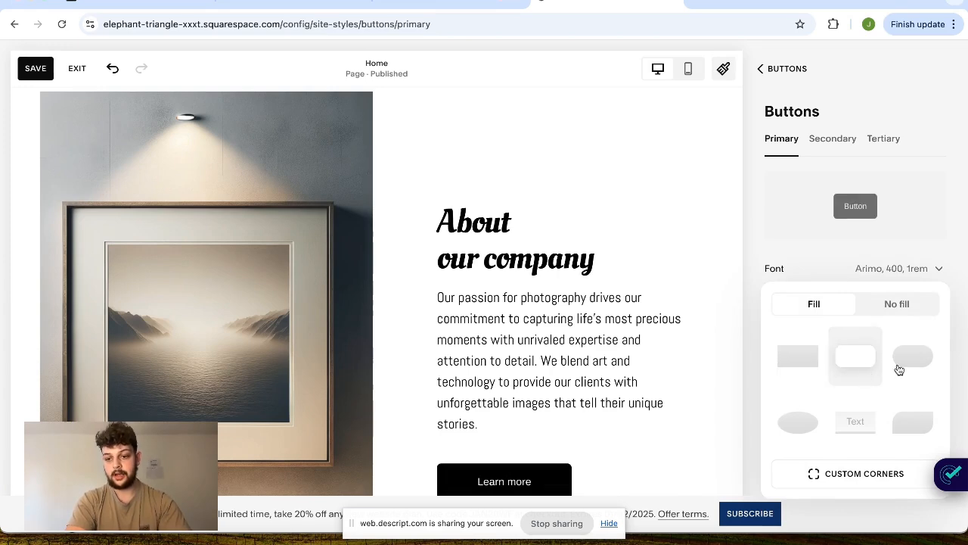
{"action": "left_click", "coordinate": [900, 375]}
{"action": "left_click", "coordinate": [835, 369]}
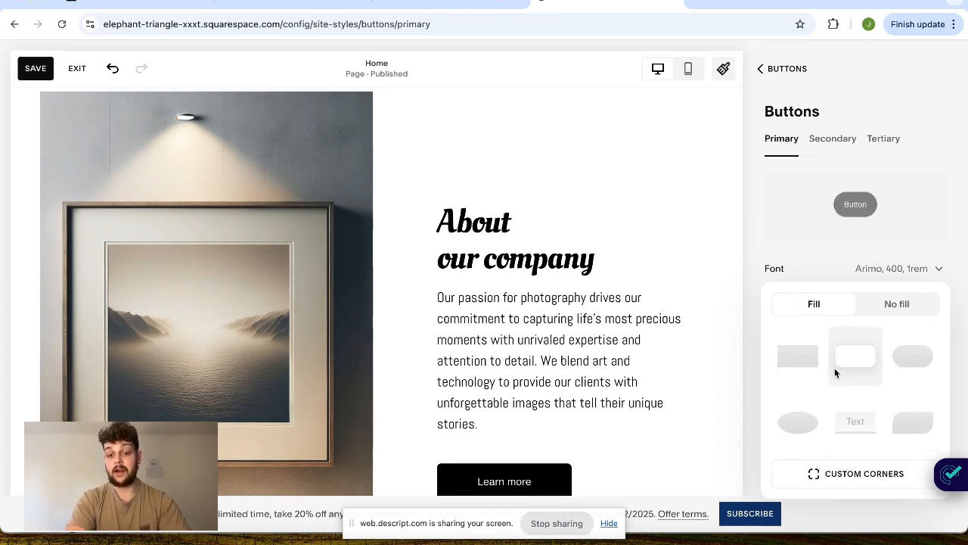
{"action": "left_click", "coordinate": [807, 366]}
{"action": "right_click", "coordinate": [805, 420]}
{"action": "left_click", "coordinate": [802, 415]}
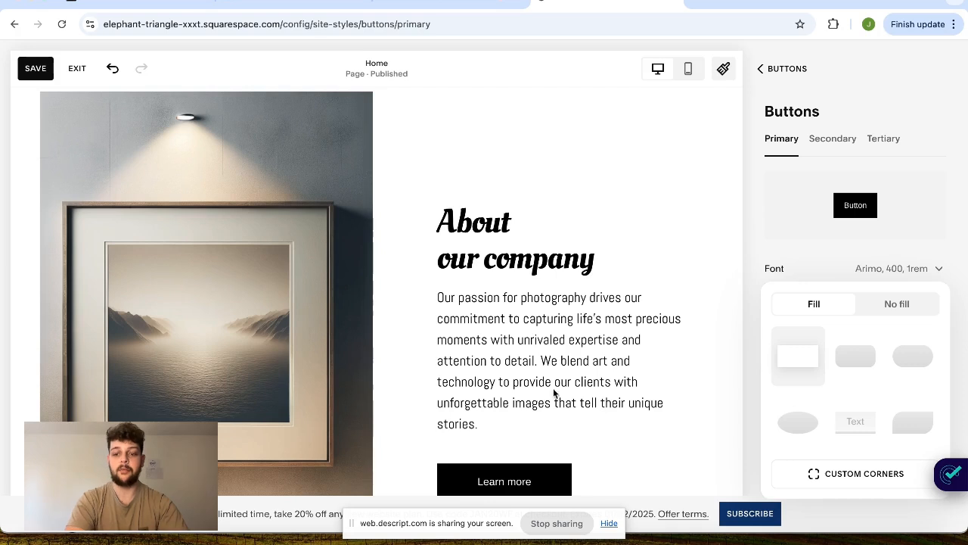
- Switch the primary button's square shape to No fill and return to the site styles overview
{"action": "left_click", "coordinate": [896, 306]}
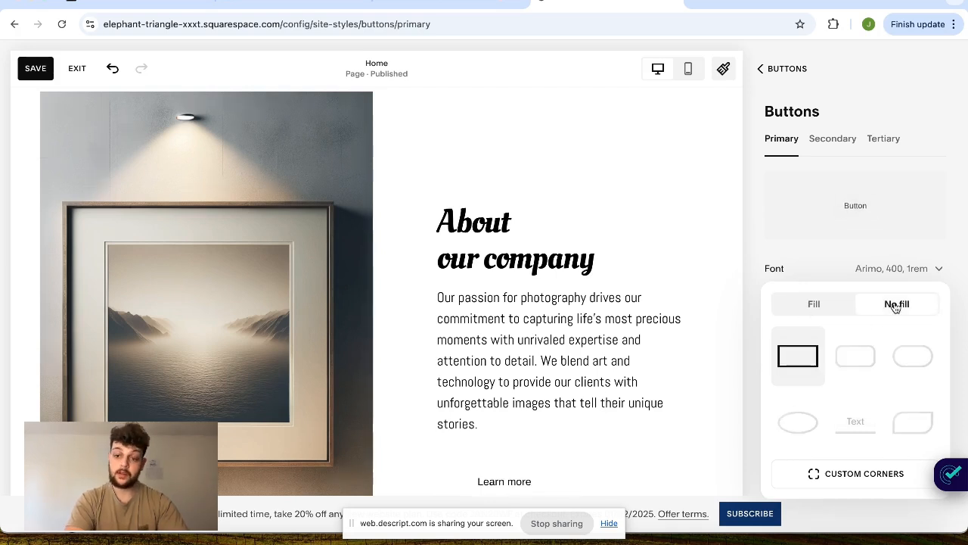
{"action": "left_click", "coordinate": [933, 173]}
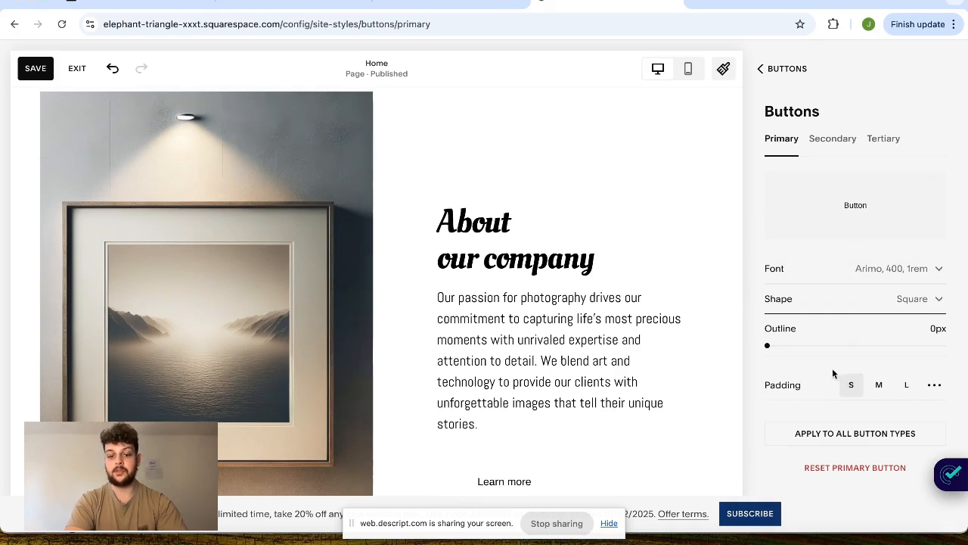
{"action": "scroll", "coordinate": [861, 277], "scroll_direction": "left", "scroll_amount": 5}
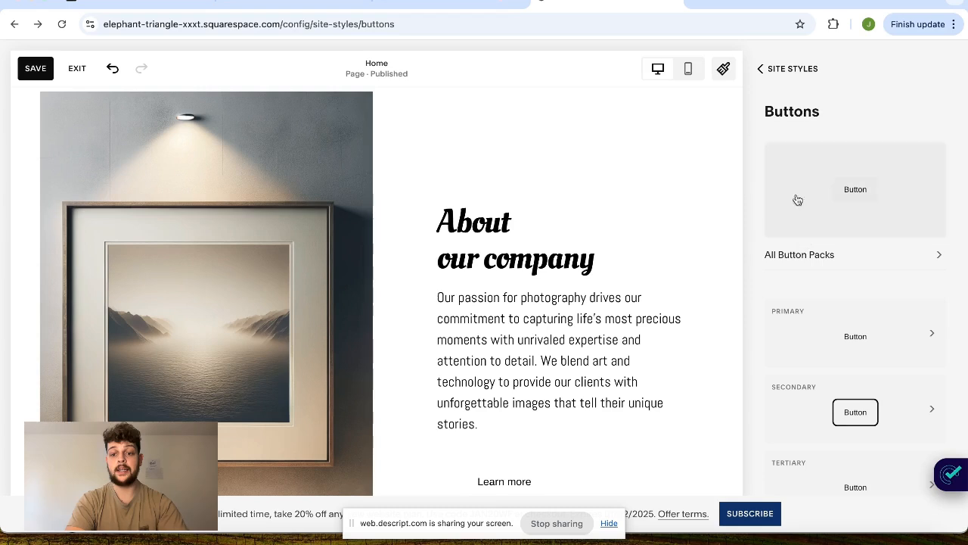
{"action": "left_click", "coordinate": [802, 72]}
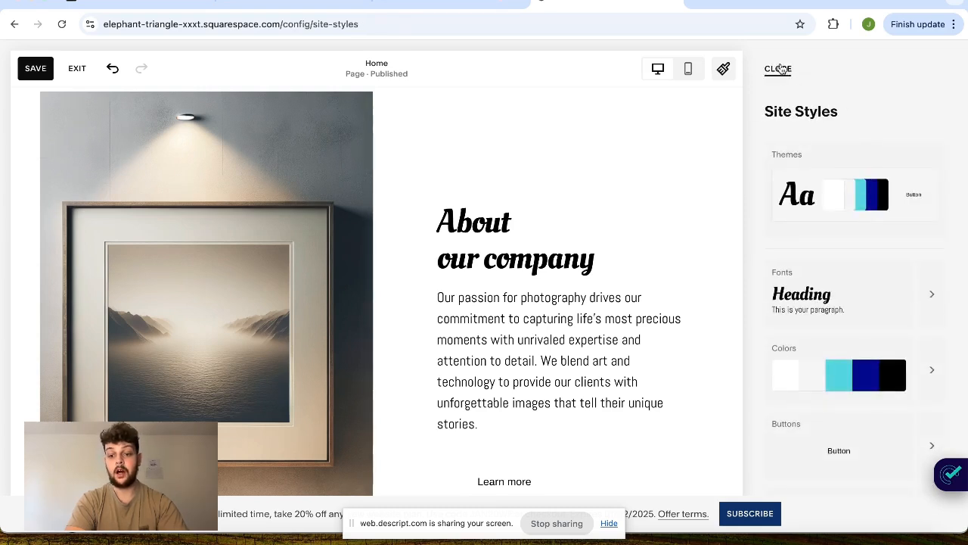
- Try the turquoise and dark blue palette colors for the Lightest 1 theme's Primary Button Background, ending on black
{"action": "left_click", "coordinate": [917, 357]}
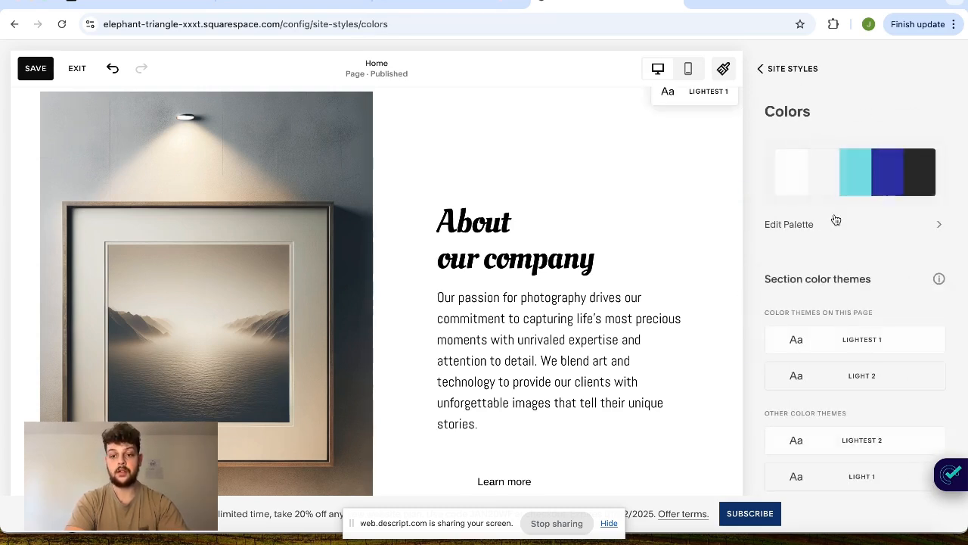
{"action": "scroll", "coordinate": [823, 395], "scroll_direction": "down", "scroll_amount": 2}
{"action": "left_click", "coordinate": [878, 299]}
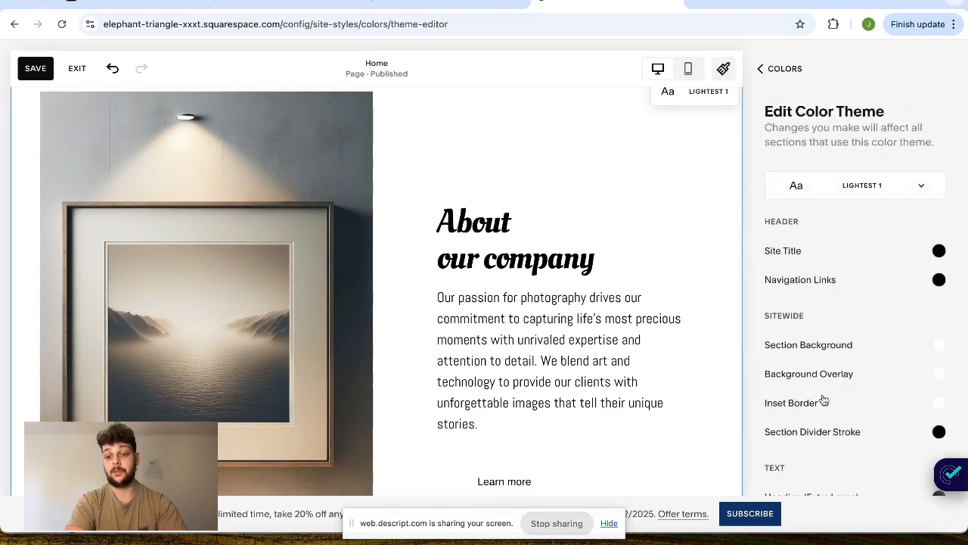
{"action": "scroll", "coordinate": [824, 401], "scroll_direction": "down", "scroll_amount": 10}
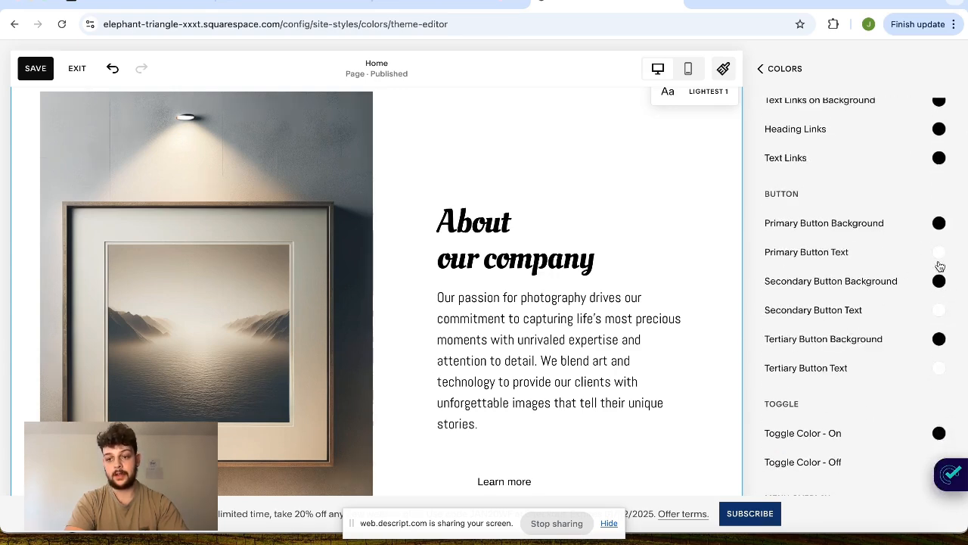
{"action": "left_click", "coordinate": [939, 225]}
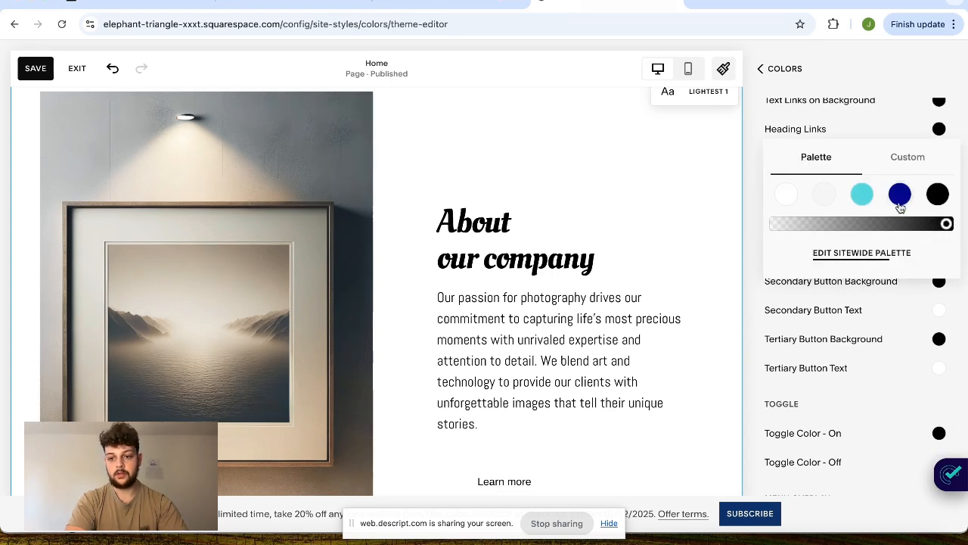
{"action": "left_click", "coordinate": [863, 194]}
{"action": "left_click", "coordinate": [898, 198]}
{"action": "left_click", "coordinate": [938, 195]}
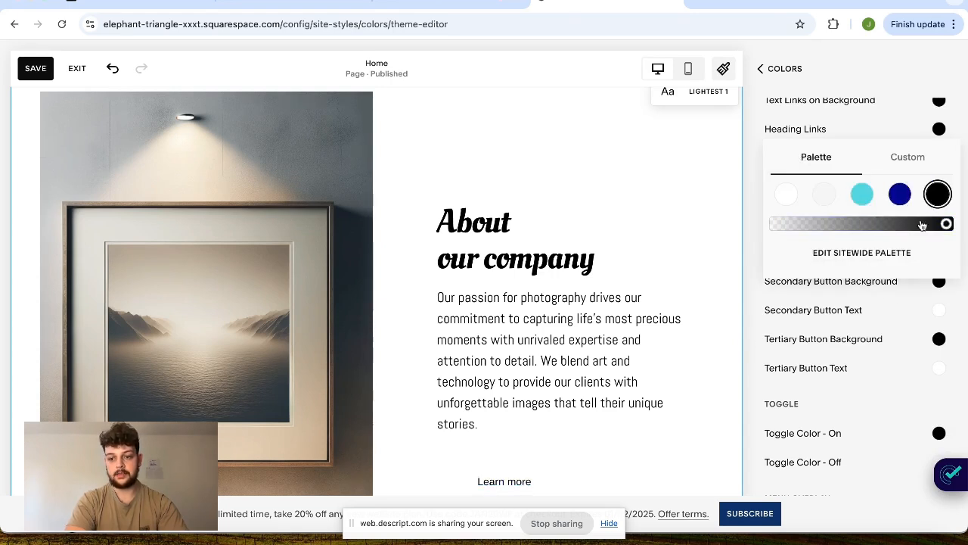
- View the palette choices for Tertiary Button Background and return to the site styles overview
{"action": "left_click", "coordinate": [853, 351]}
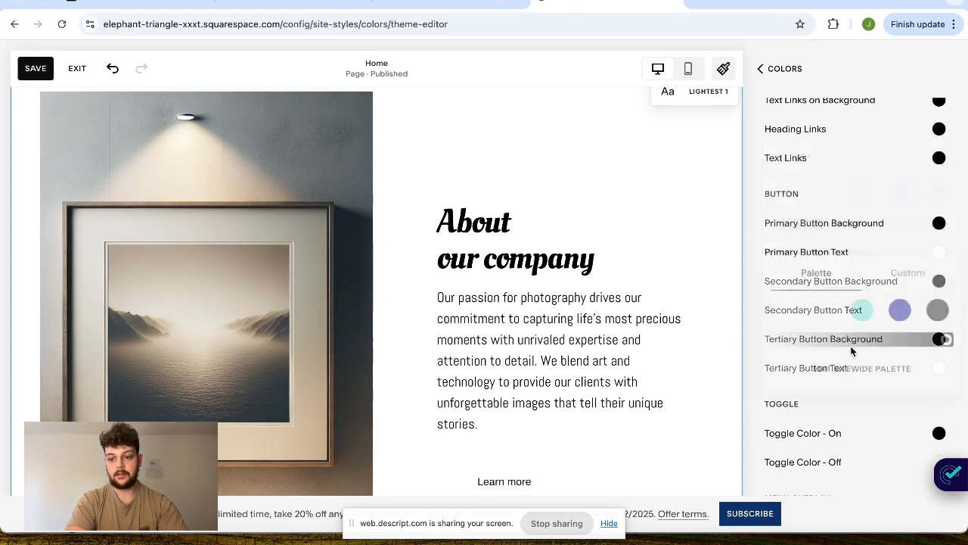
{"action": "left_click", "coordinate": [793, 69]}
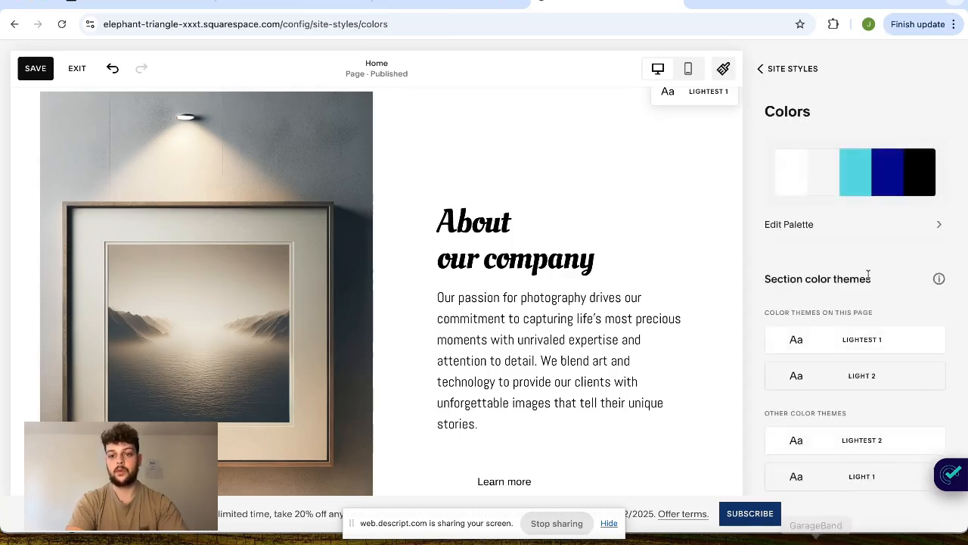
{"action": "left_click", "coordinate": [784, 74]}
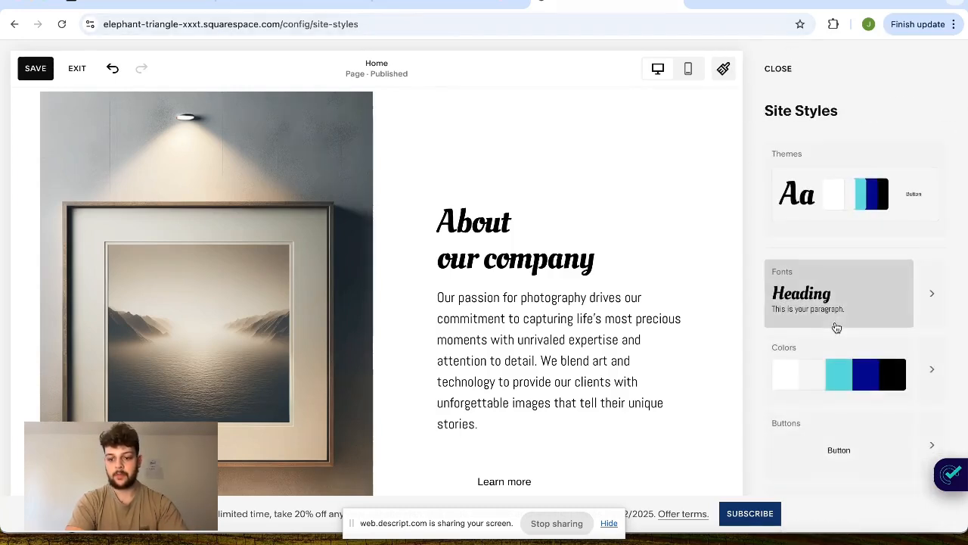
- Look through the site's form style settings, including field shape, border and padding, and return to the site styles overview
{"action": "scroll", "coordinate": [837, 325], "scroll_direction": "down", "scroll_amount": 2}
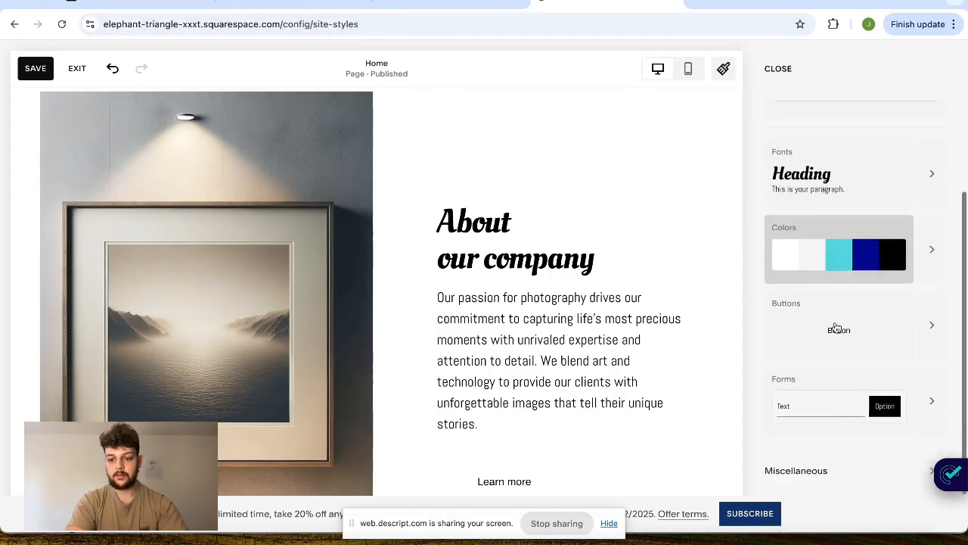
{"action": "left_click", "coordinate": [929, 396]}
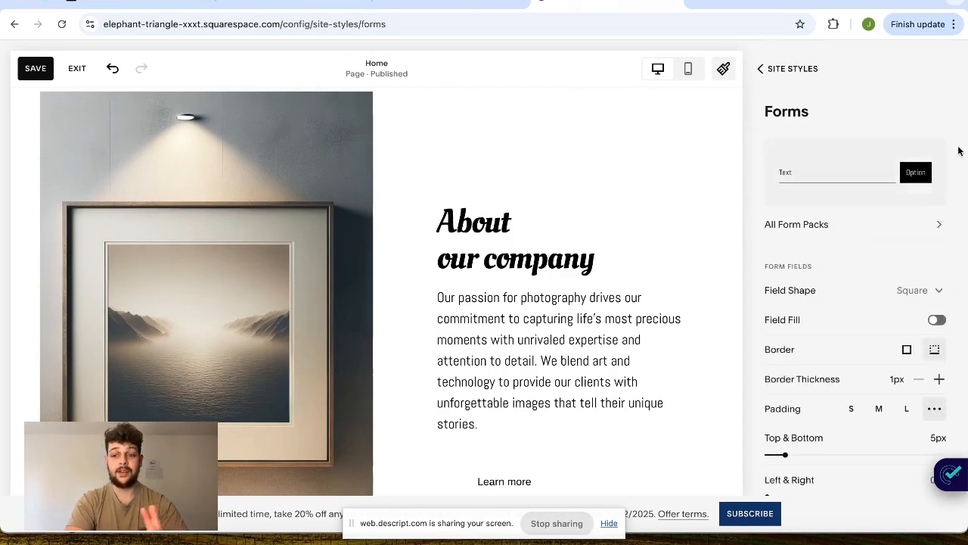
{"action": "scroll", "coordinate": [878, 333], "scroll_direction": "down", "scroll_amount": 3}
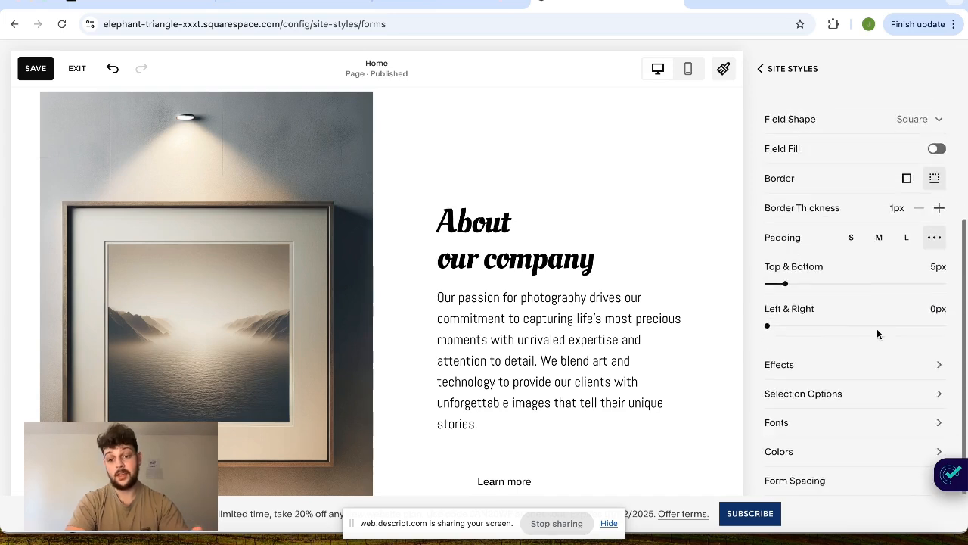
{"action": "scroll", "coordinate": [877, 328], "scroll_direction": "up", "scroll_amount": 5}
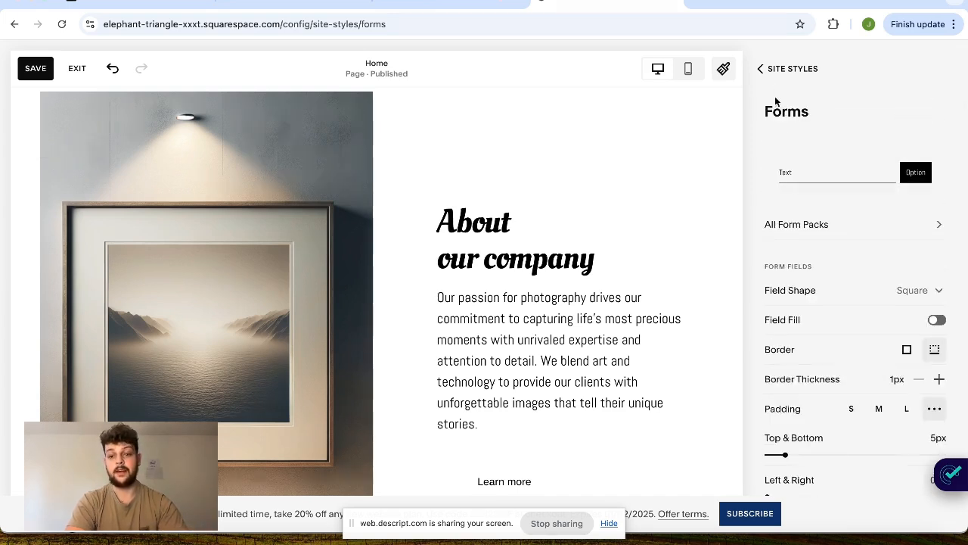
{"action": "left_click", "coordinate": [784, 74]}
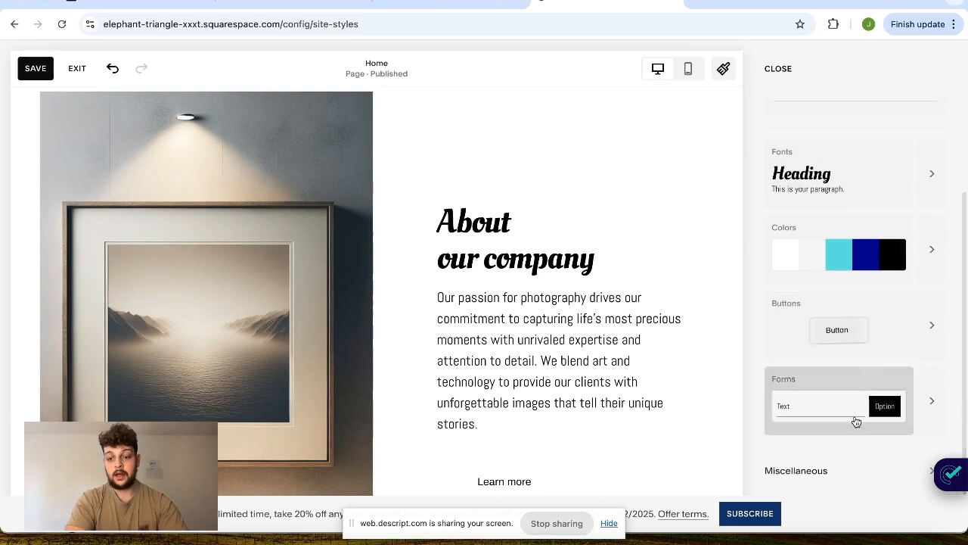
- In the miscellaneous image block styles, set the poster's Content Width to 32% and the card's Title Separation to 34%
{"action": "left_click", "coordinate": [810, 472]}
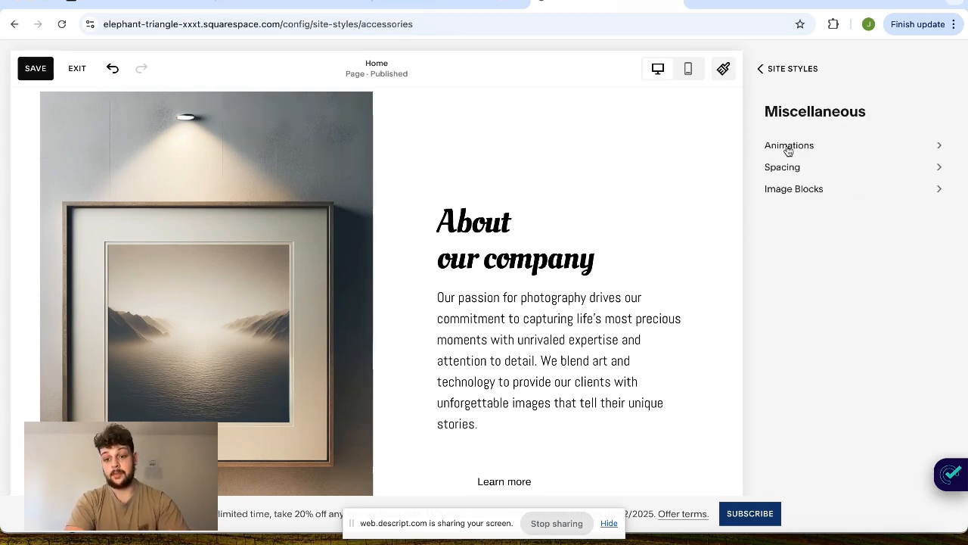
{"action": "left_click", "coordinate": [795, 187]}
{"action": "left_click_drag", "start_coordinate": [884, 260], "coordinate": [814, 276]}
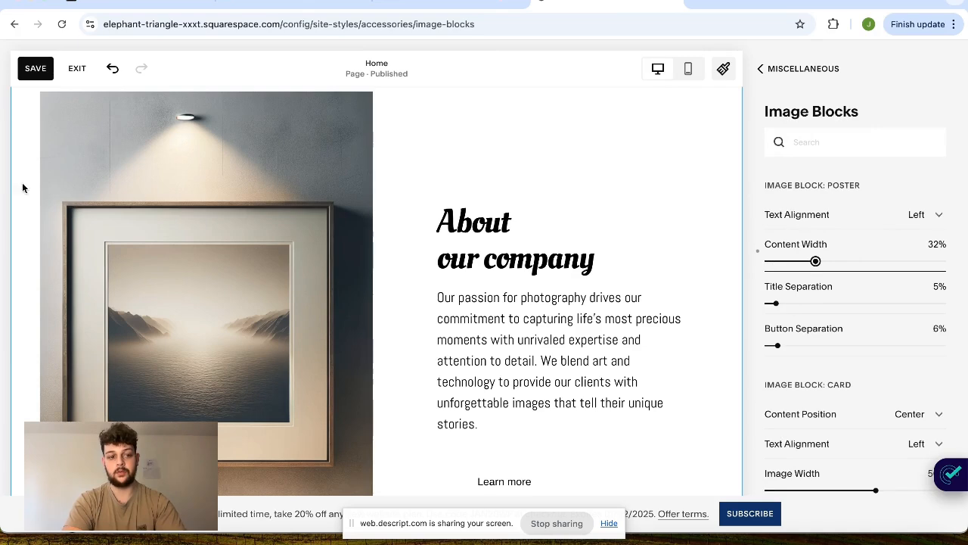
{"action": "scroll", "coordinate": [855, 398], "scroll_direction": "down", "scroll_amount": 5}
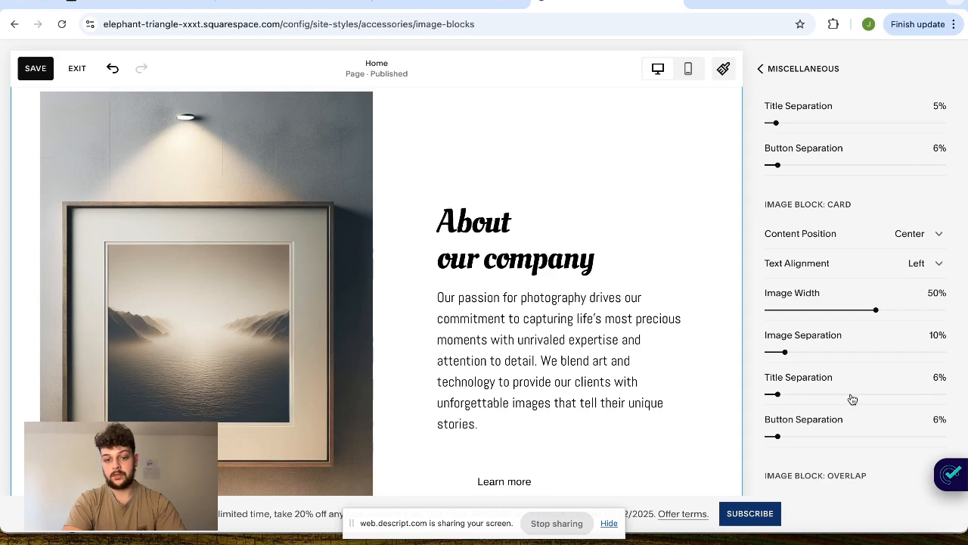
{"action": "left_click_drag", "start_coordinate": [779, 396], "coordinate": [827, 394]}
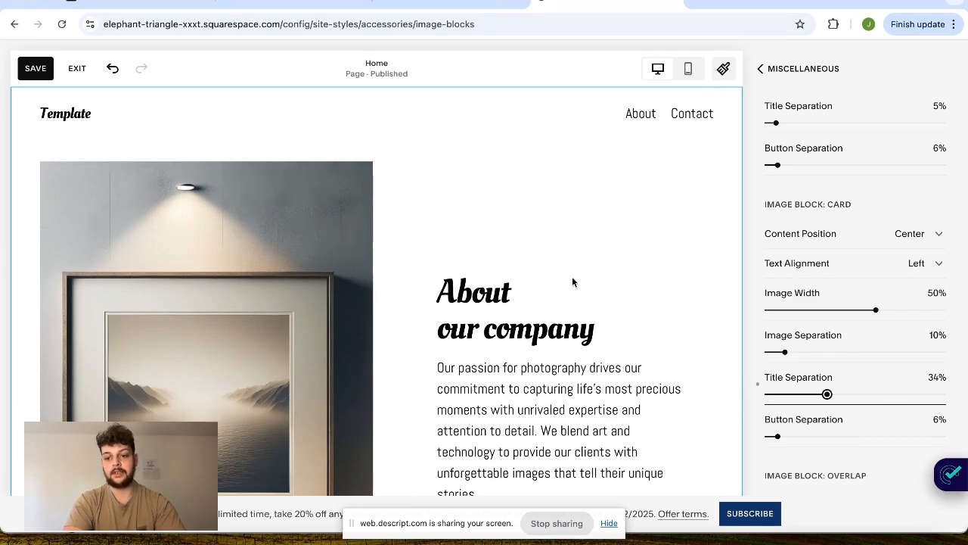
{"action": "left_click", "coordinate": [816, 72]}
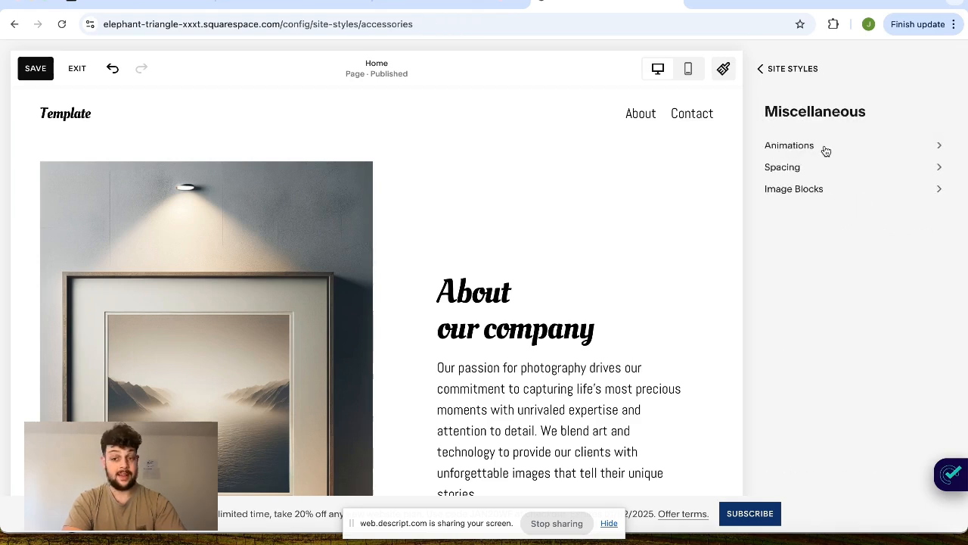
- In the miscellaneous site styles, set the animation style to Fade at Fast speed and preview it on the Home page
{"action": "left_click", "coordinate": [824, 147]}
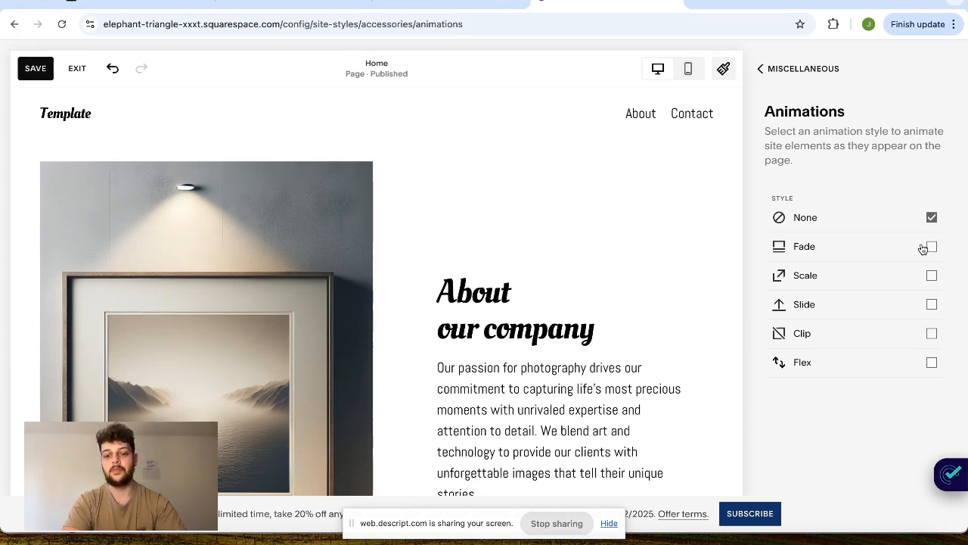
{"action": "left_click", "coordinate": [927, 260]}
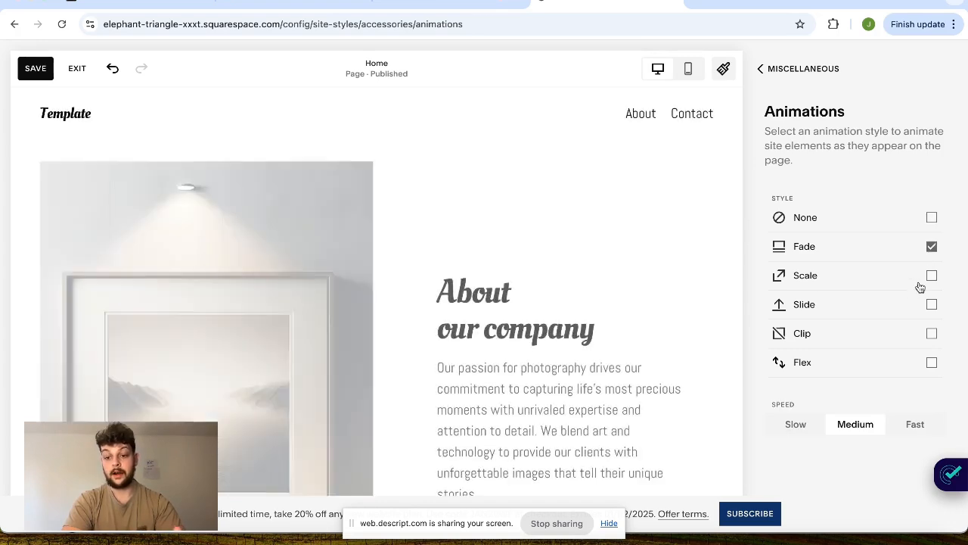
{"action": "left_click", "coordinate": [914, 424]}
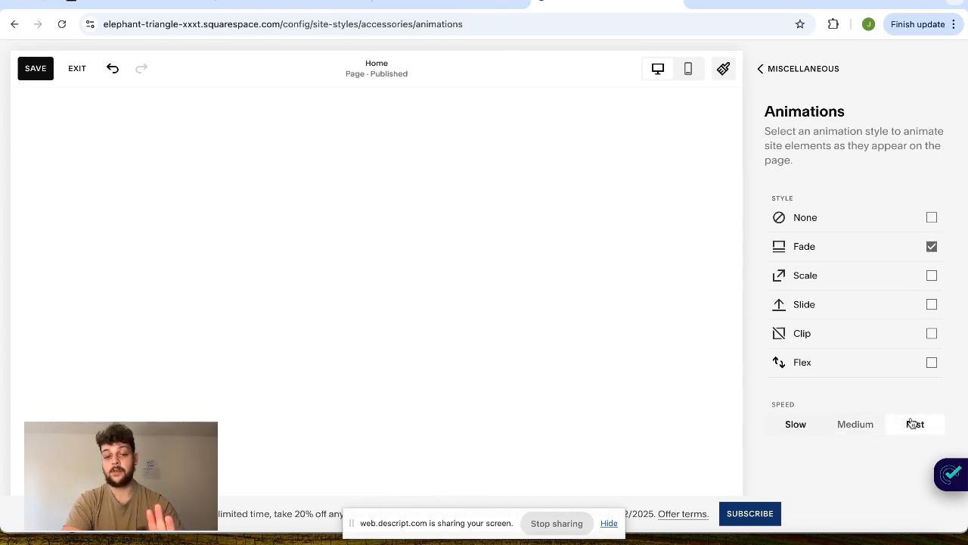
{"action": "scroll", "coordinate": [605, 316], "scroll_direction": "down", "scroll_amount": 3}
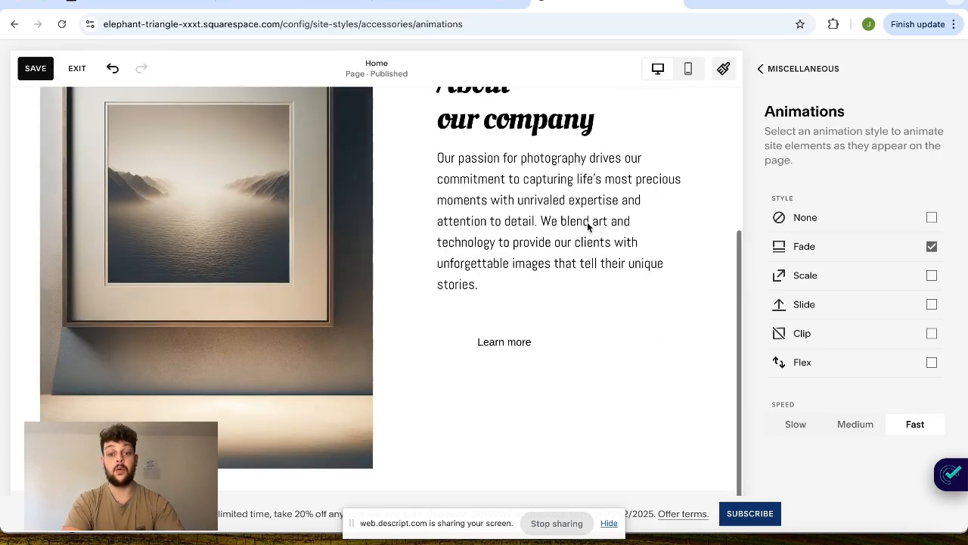
{"action": "scroll", "coordinate": [588, 224], "scroll_direction": "up", "scroll_amount": 3}
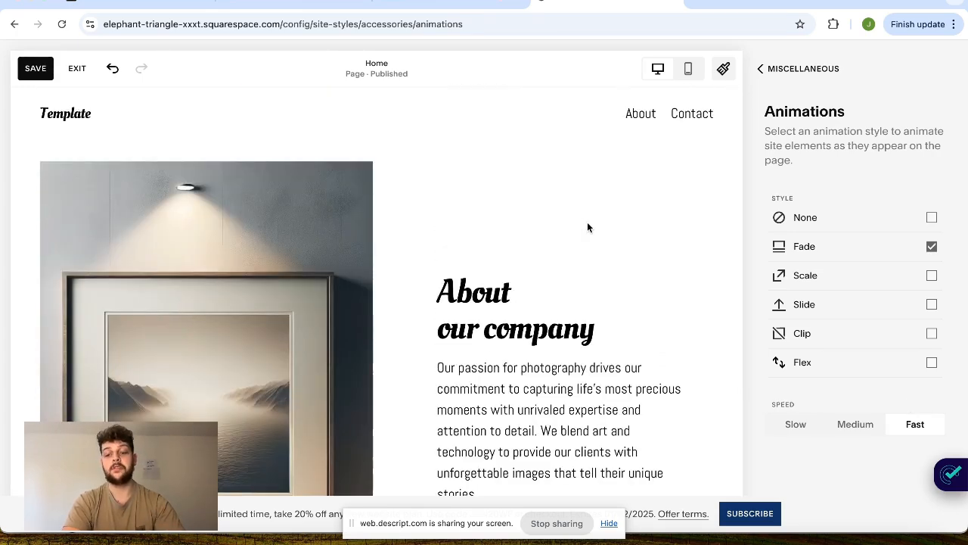
{"action": "scroll", "coordinate": [507, 302], "scroll_direction": "down", "scroll_amount": 3}
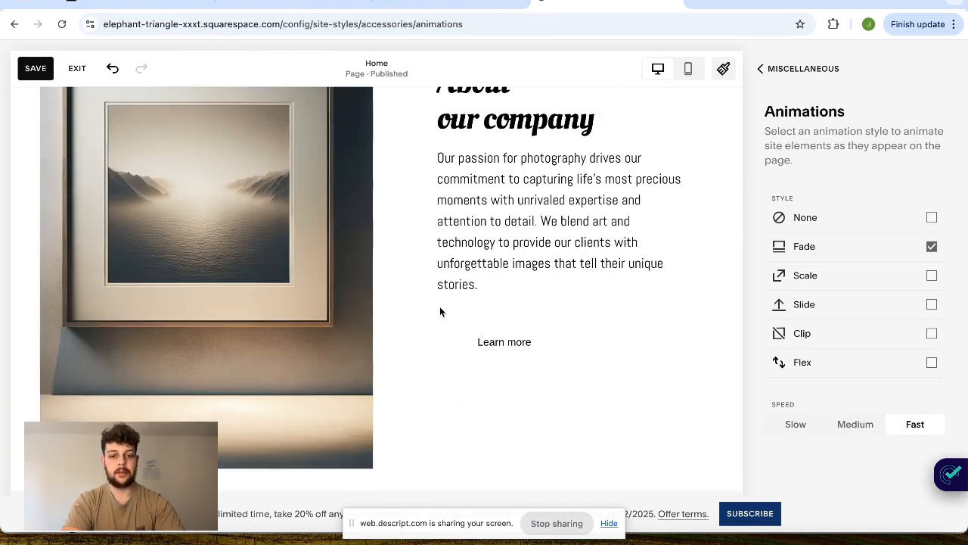
{"action": "scroll", "coordinate": [440, 312], "scroll_direction": "up", "scroll_amount": 3}
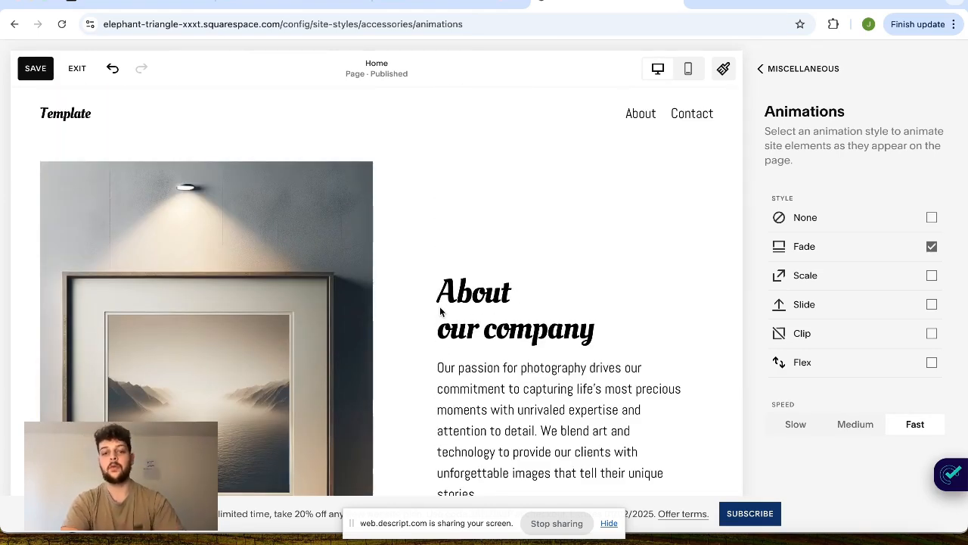
{"action": "scroll", "coordinate": [440, 306], "scroll_direction": "down", "scroll_amount": 3}
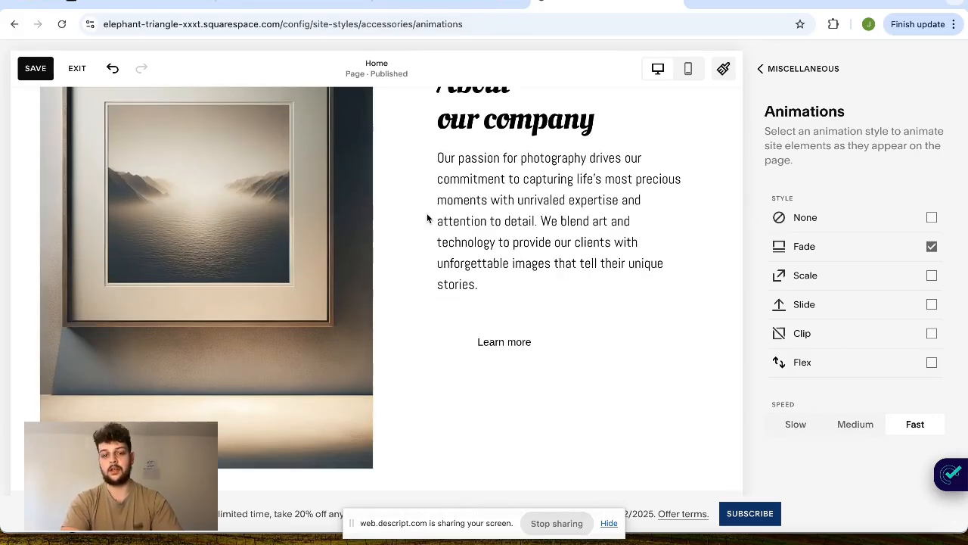
{"action": "scroll", "coordinate": [426, 215], "scroll_direction": "up", "scroll_amount": 3}
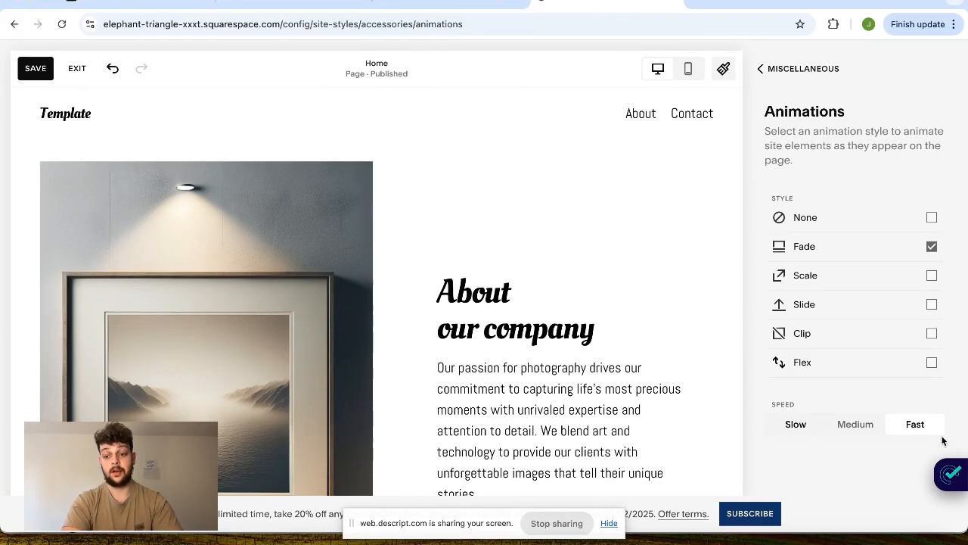
- Change the site's animation style to Flex and preview the effect on the Home page
{"action": "left_click", "coordinate": [933, 365]}
{"action": "scroll", "coordinate": [438, 401], "scroll_direction": "down", "scroll_amount": 3}
{"action": "scroll", "coordinate": [437, 402], "scroll_direction": "up", "scroll_amount": 3}
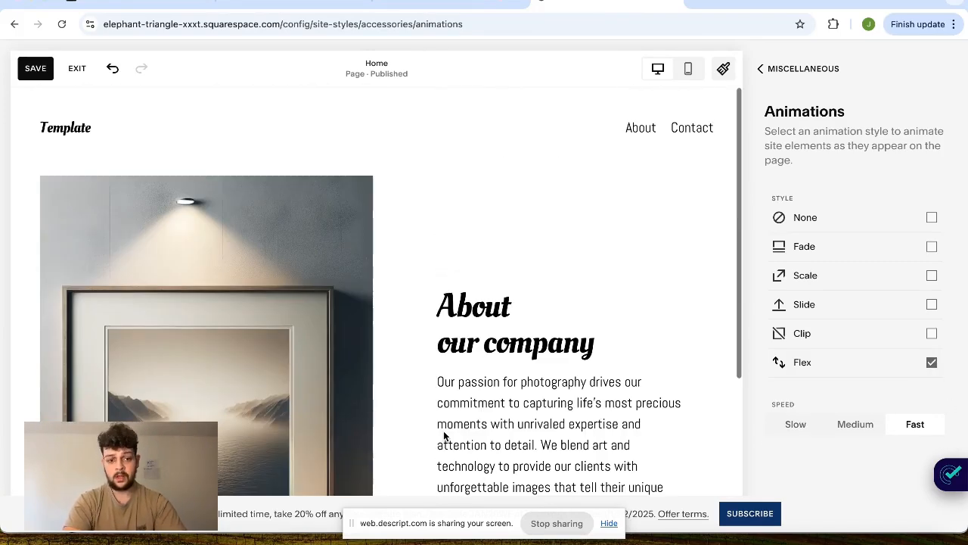